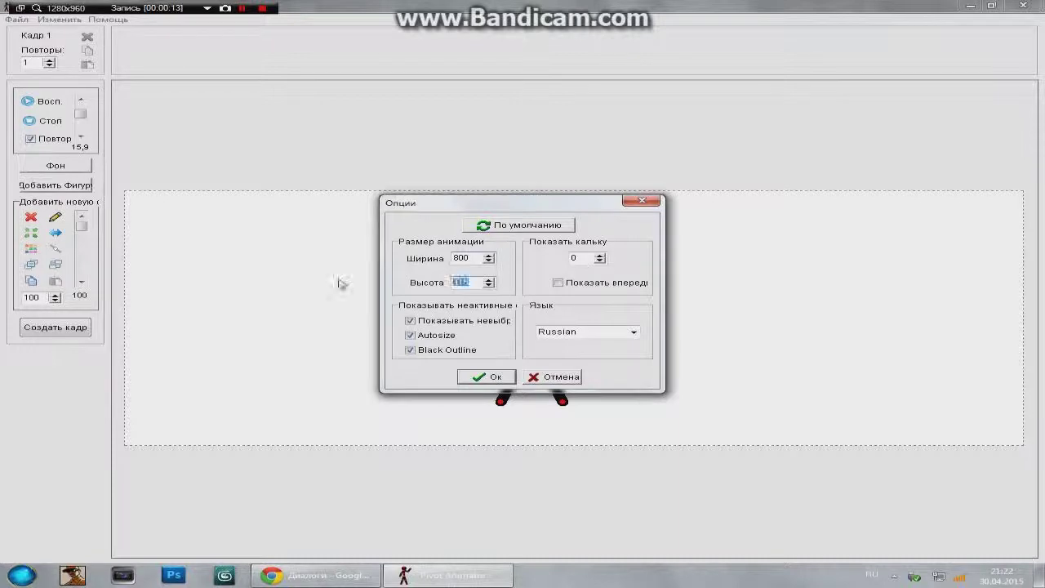
Set the animation height to 600 and delete the default stick figure from the canvas.
type("600")
left_click(485, 376)
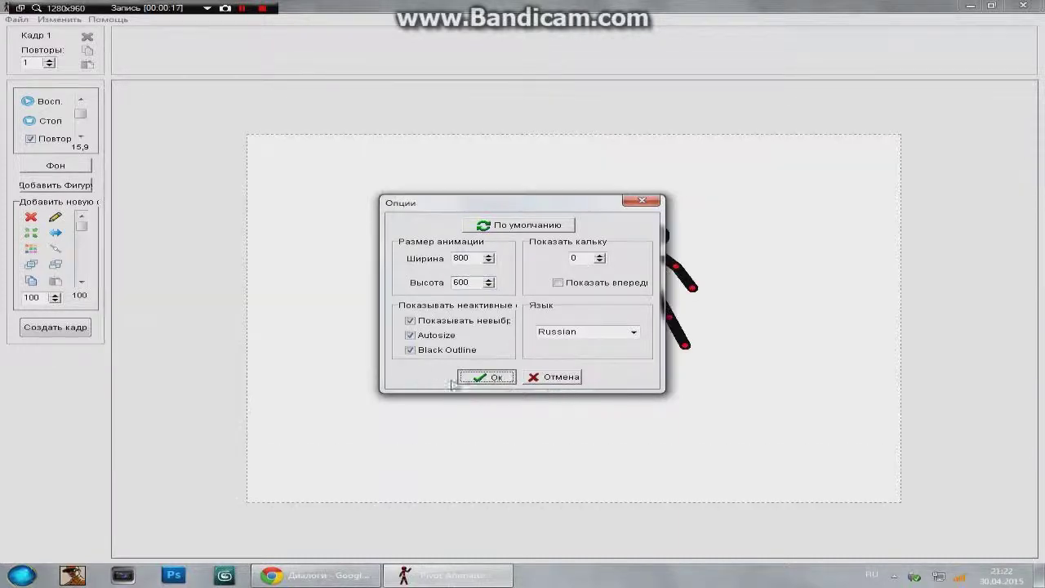
left_click_drag(612, 299, 474, 321)
key("Delete")
Load the stick figure file щзщх.stk onto the empty canvas.
left_click(16, 19)
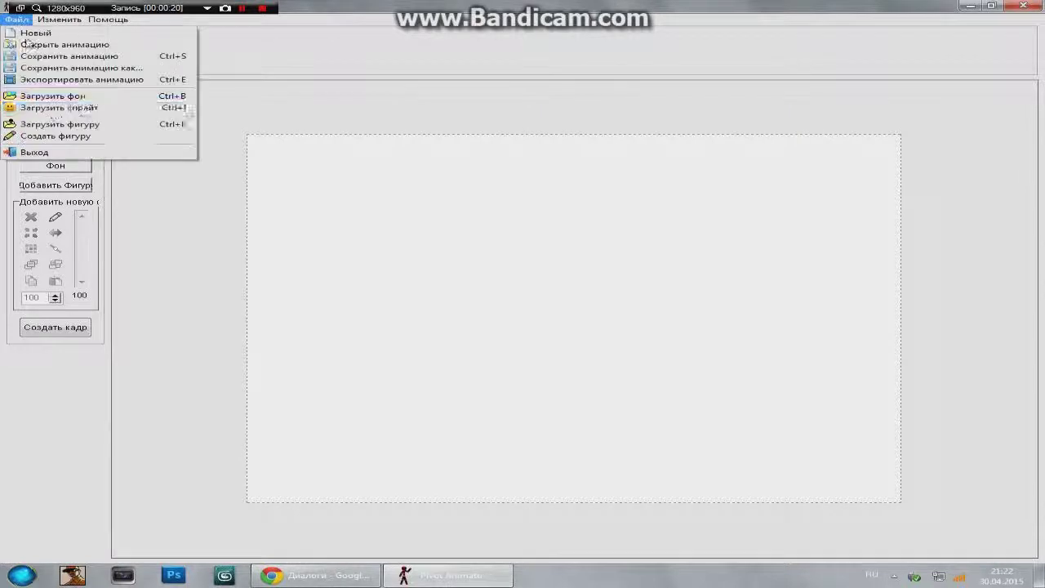
left_click(61, 124)
double_click(131, 278)
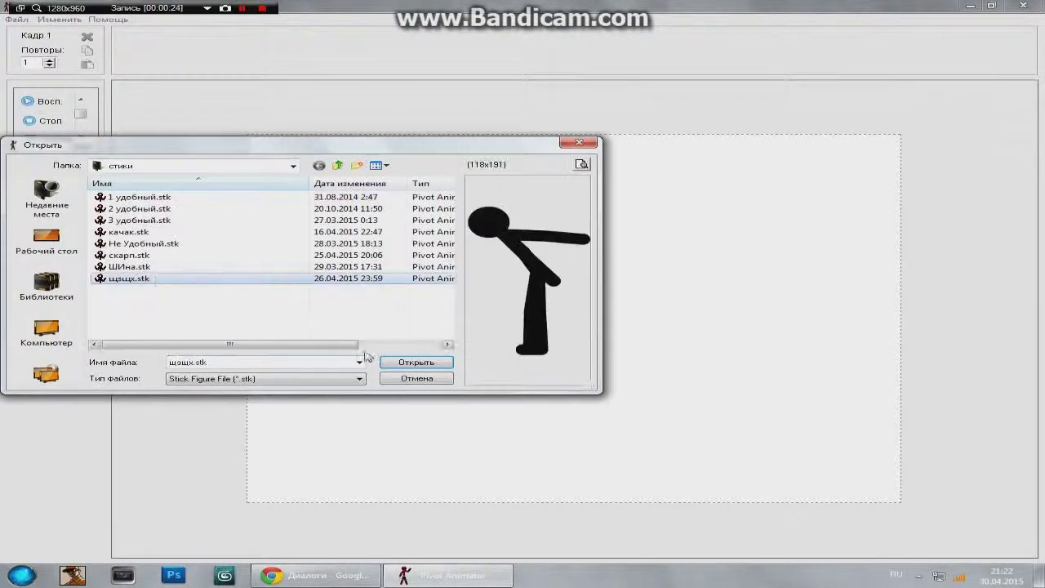
Scale the loaded figure to 250 and move it so its feet rest on the canvas's lower edge.
left_click_drag(41, 298, 7, 306)
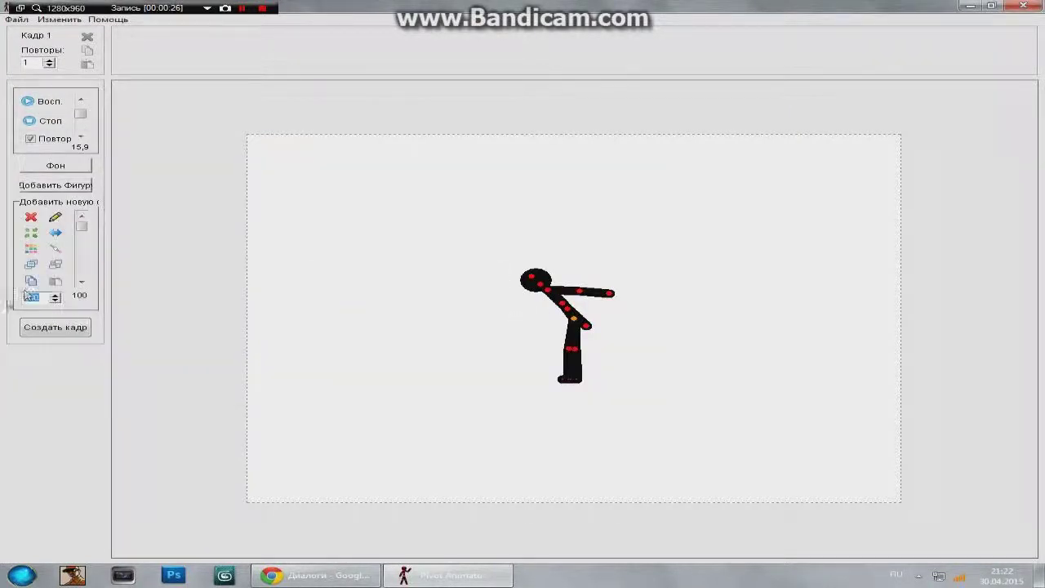
type("200")
key("Return")
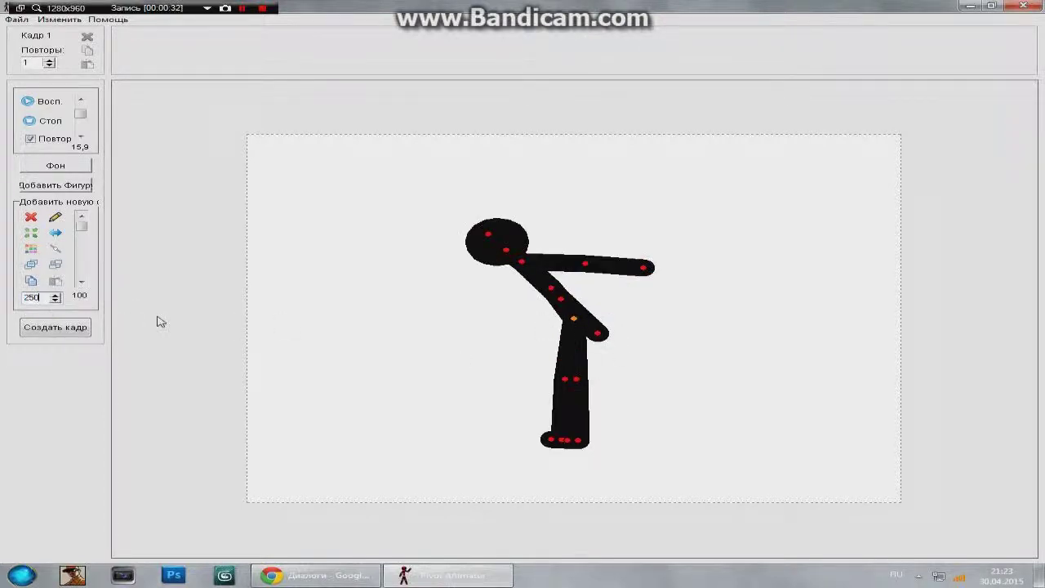
key("Return")
left_click_drag(574, 321, 563, 342)
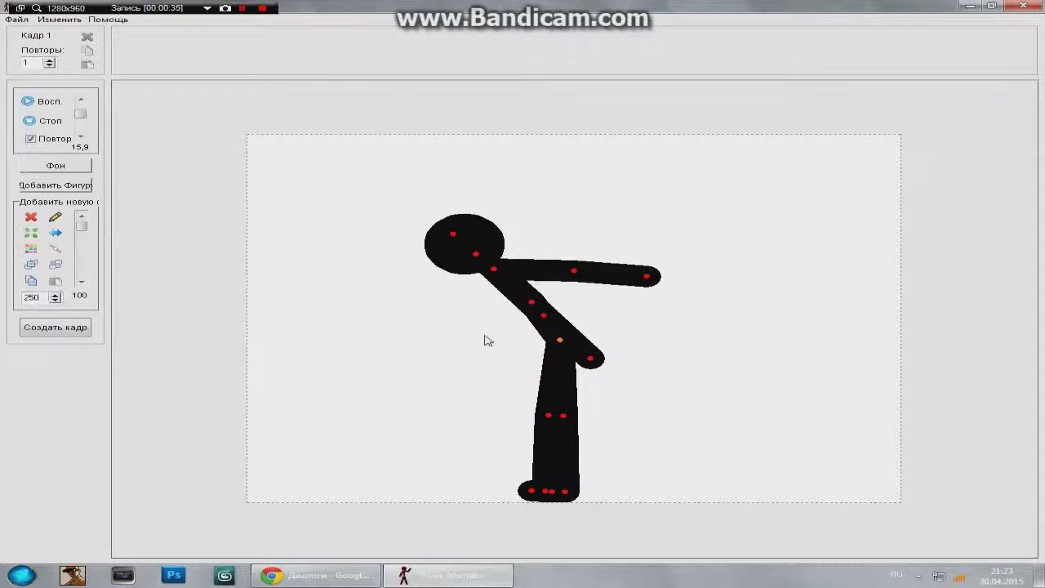
Pose the figure standing upright with legs together and both arms angled down in front, and add it as frame 1.
mouse_move(535, 308)
left_mouse_down()
mouse_move(565, 299)
mouse_move(520, 306)
left_mouse_up()
left_click_drag(618, 306, 478, 353)
left_click_drag(552, 419, 553, 419)
left_click_drag(532, 491, 555, 495)
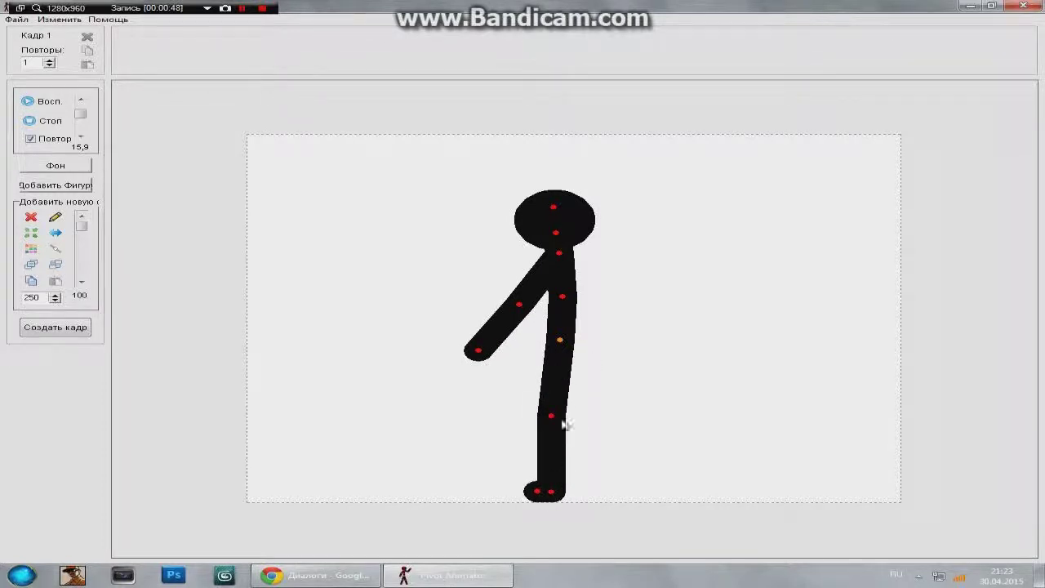
left_click_drag(551, 418, 561, 419)
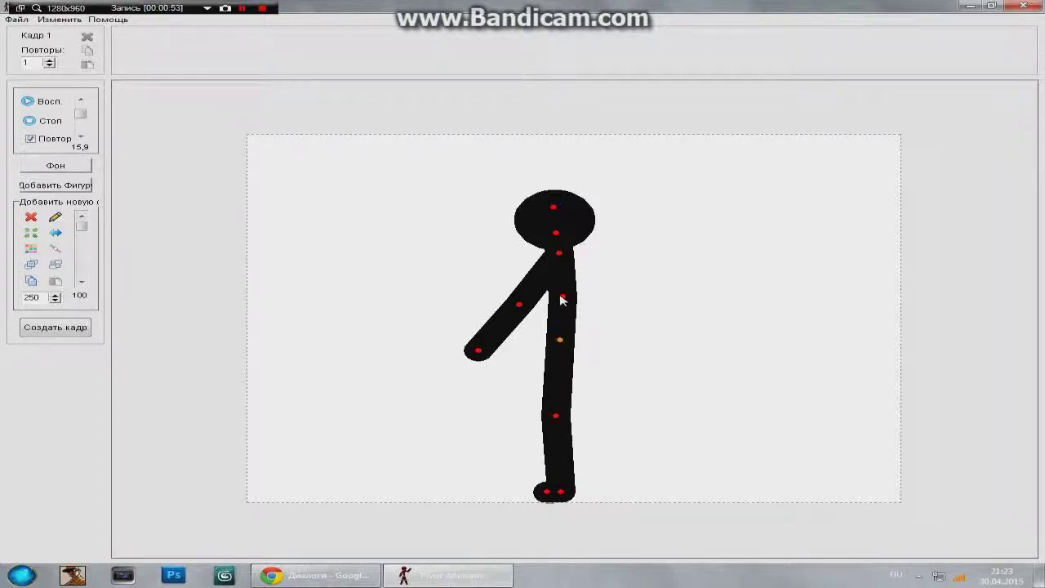
key("Return")
Raise both arms forward to about shoulder height, nudge the body upward with the toes pointing down, and add frame 2.
left_click_drag(520, 306, 488, 285)
left_click_drag(401, 299, 416, 292)
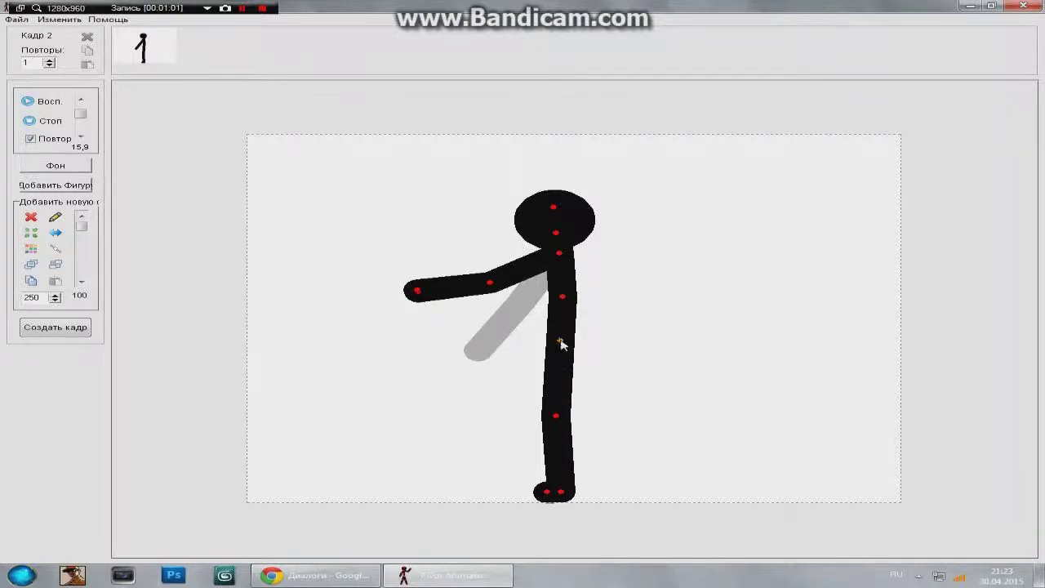
left_click_drag(560, 343, 556, 327)
left_click_drag(555, 475, 535, 492)
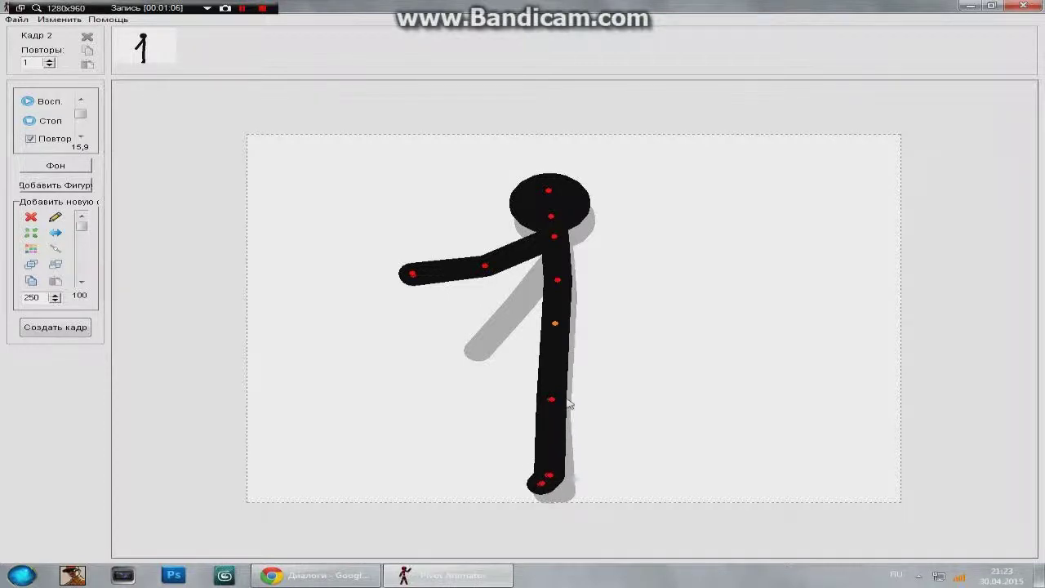
left_click_drag(553, 404, 556, 413)
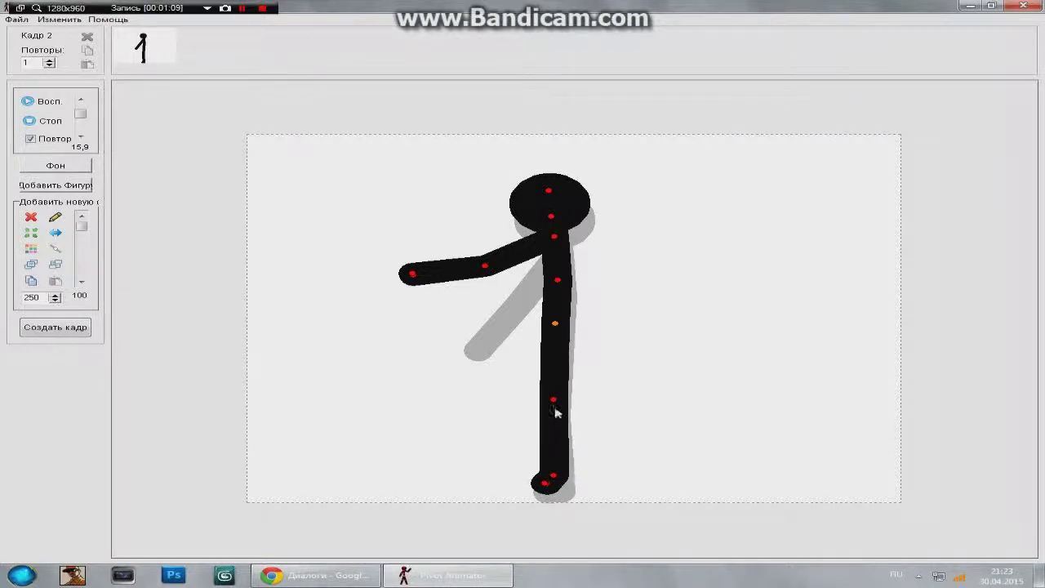
left_click_drag(545, 485, 547, 486)
left_click_drag(556, 327, 557, 335)
left_click_drag(560, 290, 560, 226)
key("space")
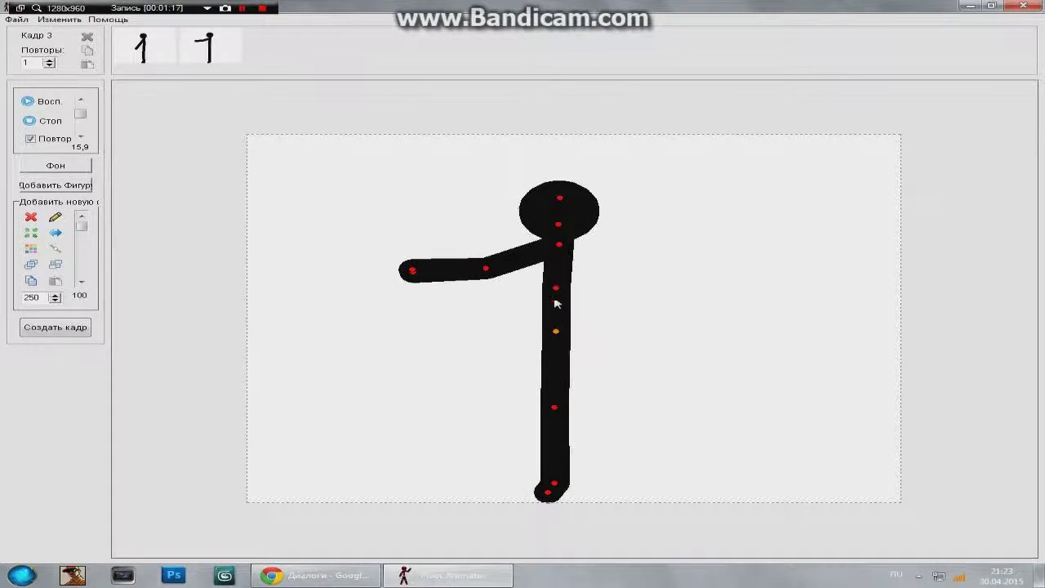
Shift the body slightly forward, raise the arms with forearms bent up to head height, and add frame 3.
left_click_drag(550, 334, 540, 329)
left_click_drag(551, 483, 553, 484)
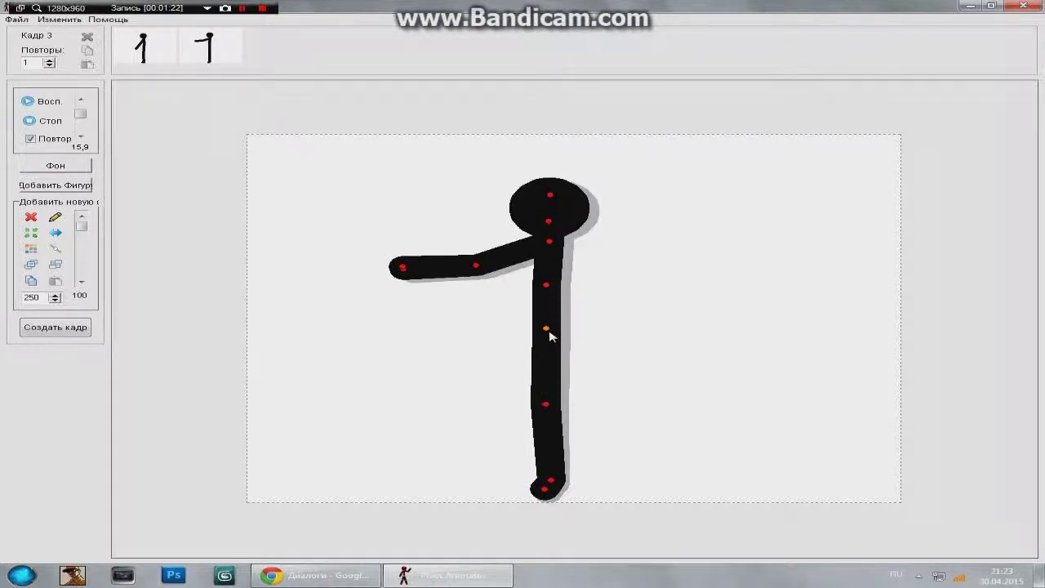
left_click_drag(546, 331, 548, 330)
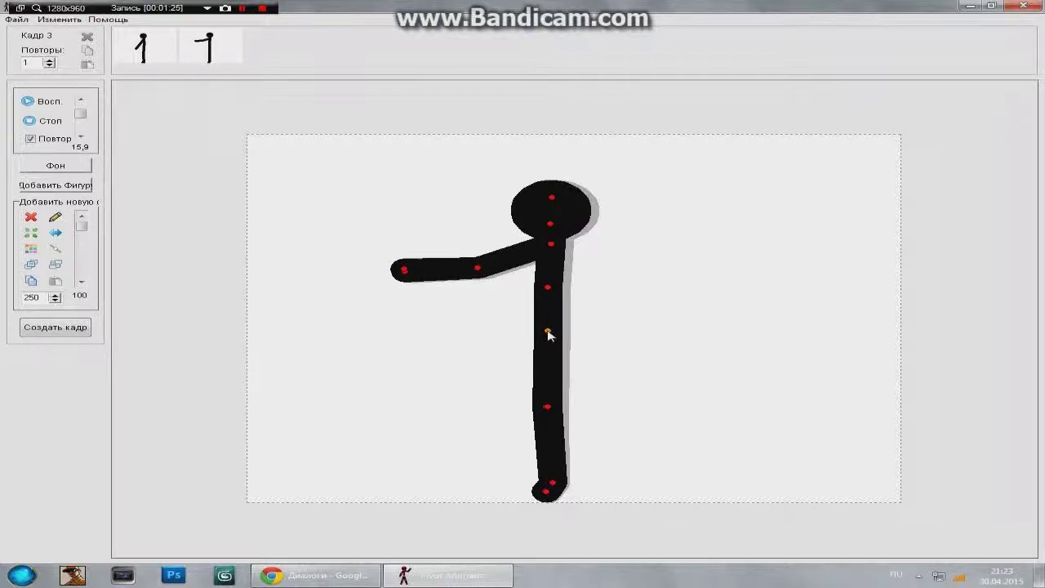
left_click_drag(549, 286, 553, 286)
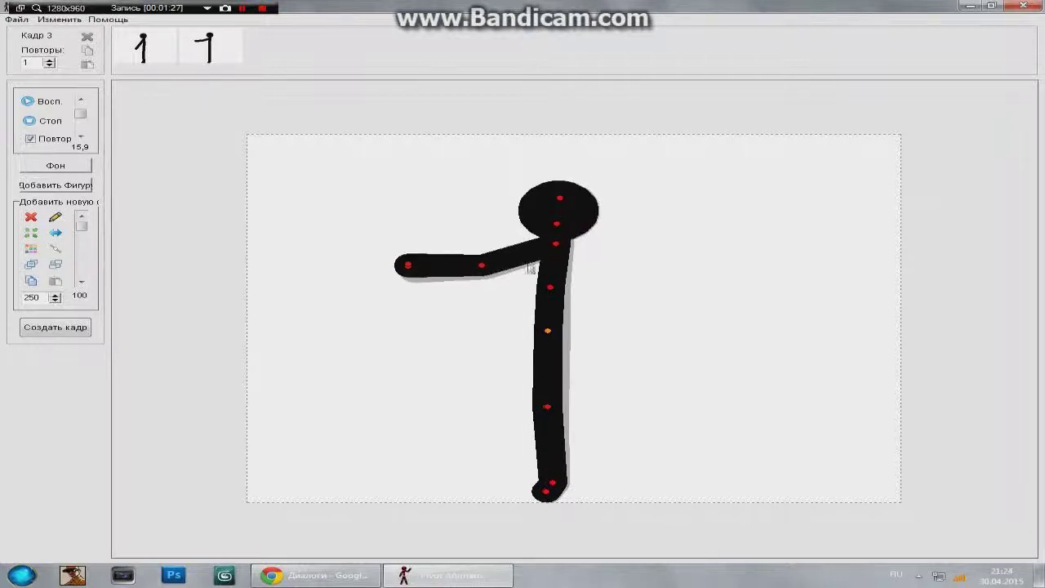
left_click_drag(481, 266, 467, 227)
left_click_drag(420, 197, 431, 186)
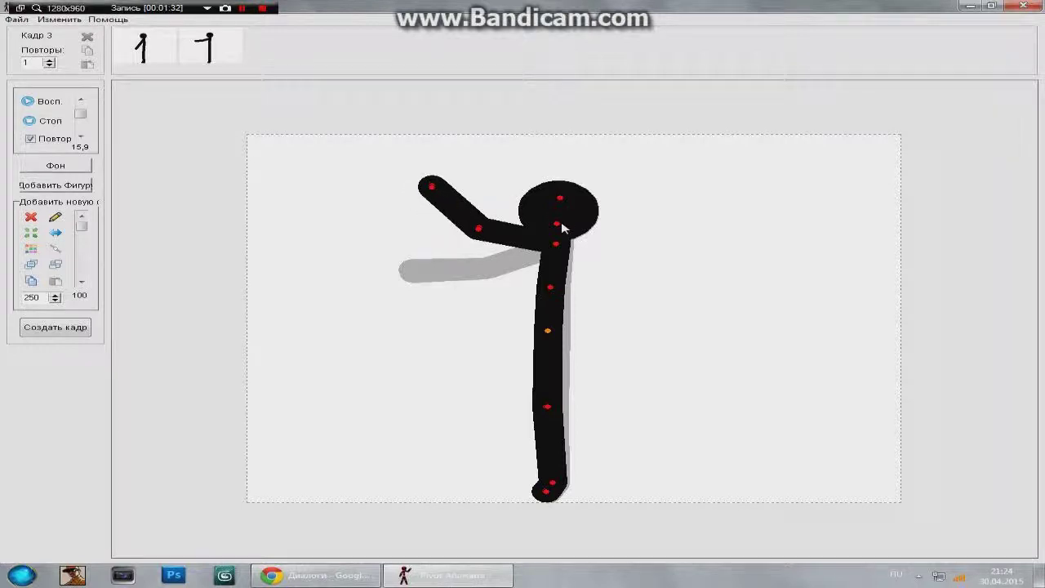
left_click_drag(556, 224, 555, 223)
key("space")
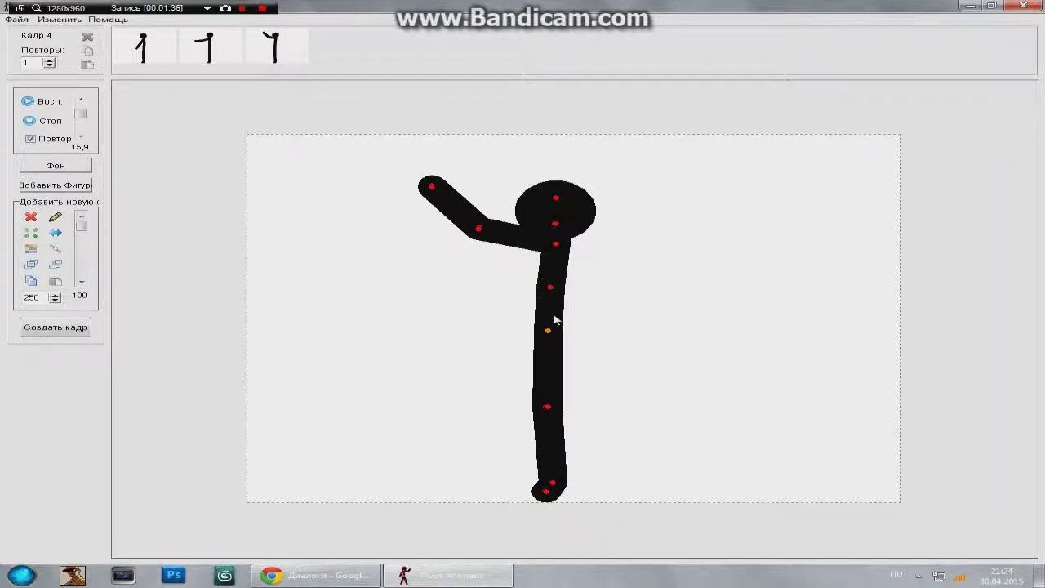
Arch the body slightly, lift both arms so the forearms point up above the head, and add frame 4.
left_click_drag(550, 337, 544, 332)
mouse_move(545, 406)
left_mouse_down()
mouse_move(549, 414)
mouse_move(552, 397)
left_mouse_up()
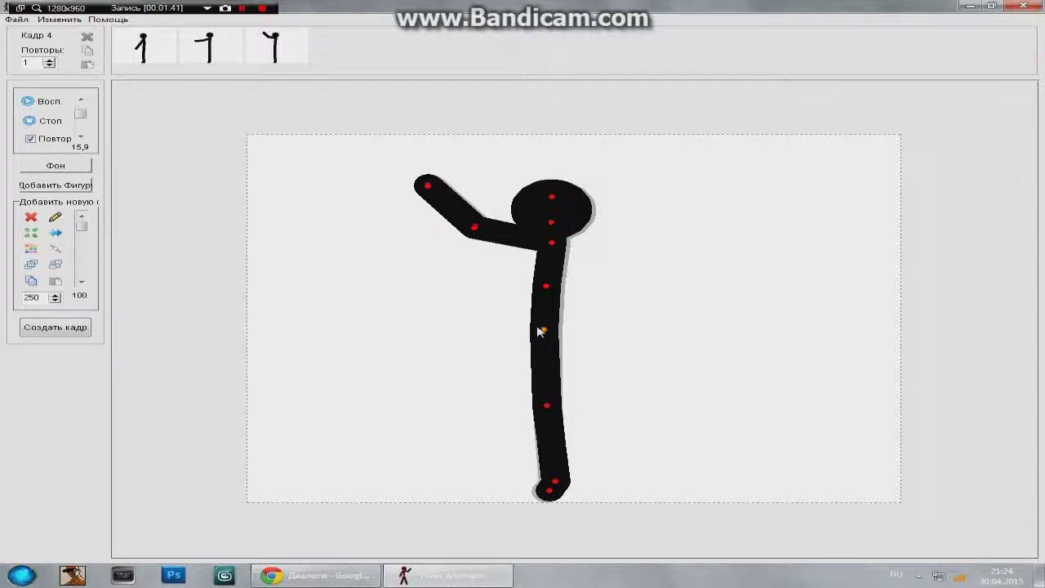
left_click_drag(543, 333, 539, 331)
left_click_drag(544, 285, 543, 285)
left_click_drag(481, 224, 496, 187)
left_click_drag(473, 226, 505, 194)
left_click_drag(503, 141, 512, 142)
key("space")
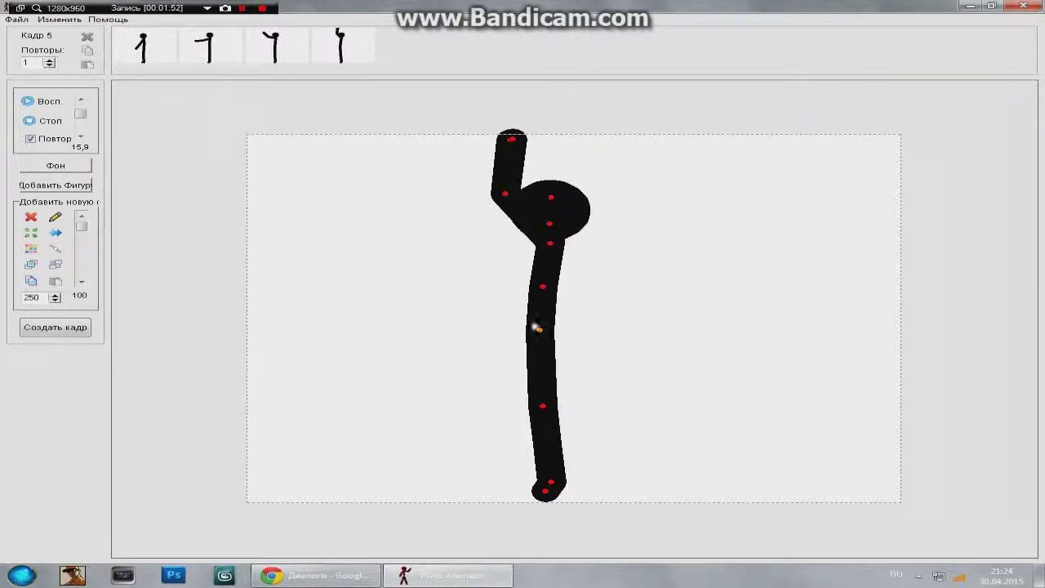
Lower the heels and shift the body back, straighten the torso with the head tilted forward, and add frame 5.
left_click_drag(546, 490, 539, 487)
left_click_drag(541, 334, 548, 341)
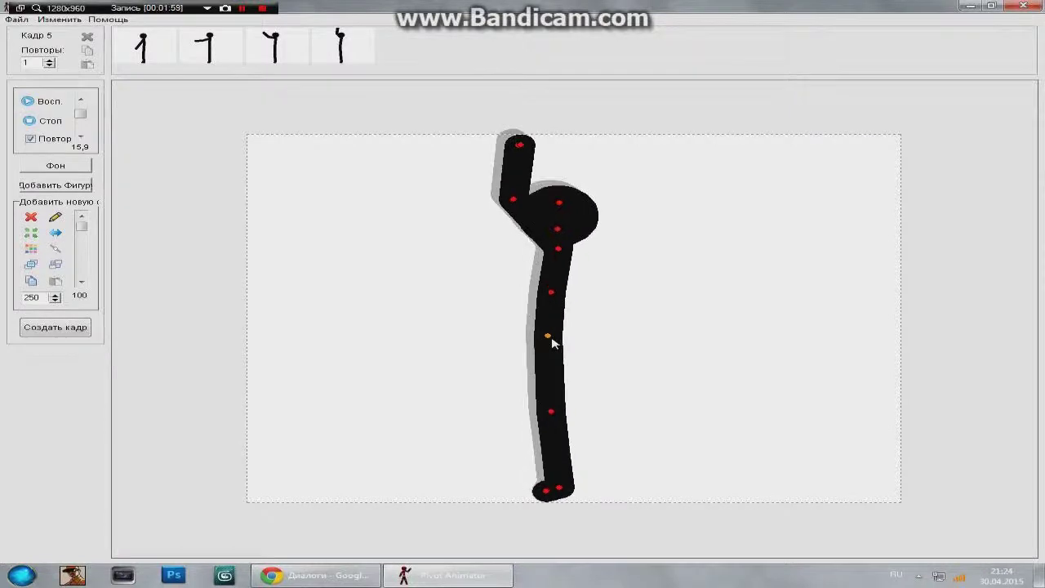
left_click_drag(513, 198, 524, 196)
left_click_drag(513, 199, 523, 196)
left_click_drag(553, 292, 545, 228)
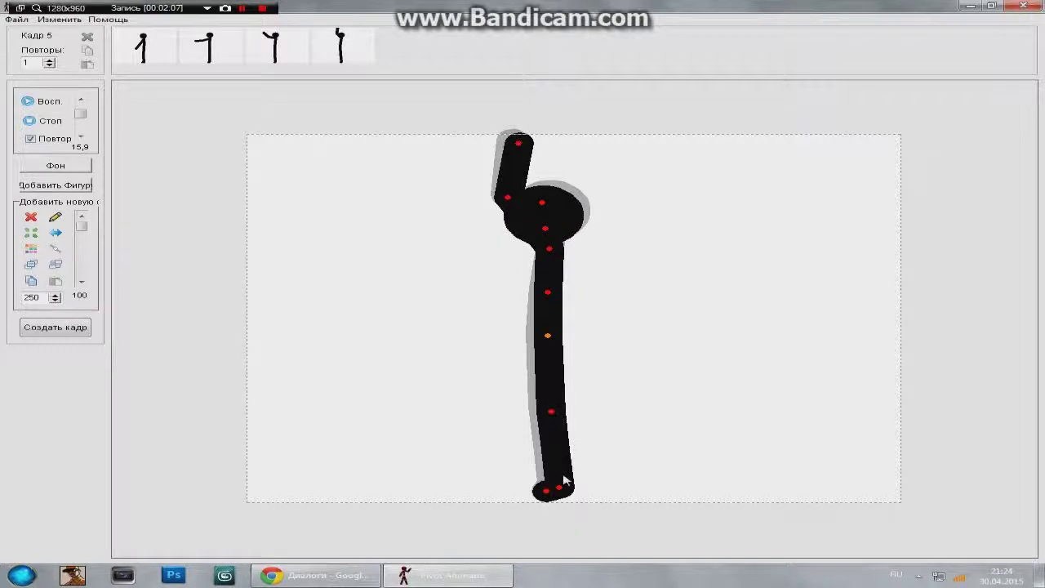
key("space")
Bend the knees slightly, lean the torso forward with the feet kept in place and arms overhead, and add frame 6.
left_click_drag(548, 336, 557, 338)
left_click_drag(557, 294, 552, 294)
left_click_drag(548, 251, 546, 251)
left_click_drag(561, 413, 542, 413)
left_click_drag(532, 487, 558, 488)
left_click_drag(556, 413, 539, 428)
mouse_move(536, 493)
left_mouse_down()
mouse_move(563, 499)
mouse_move(552, 501)
left_mouse_up()
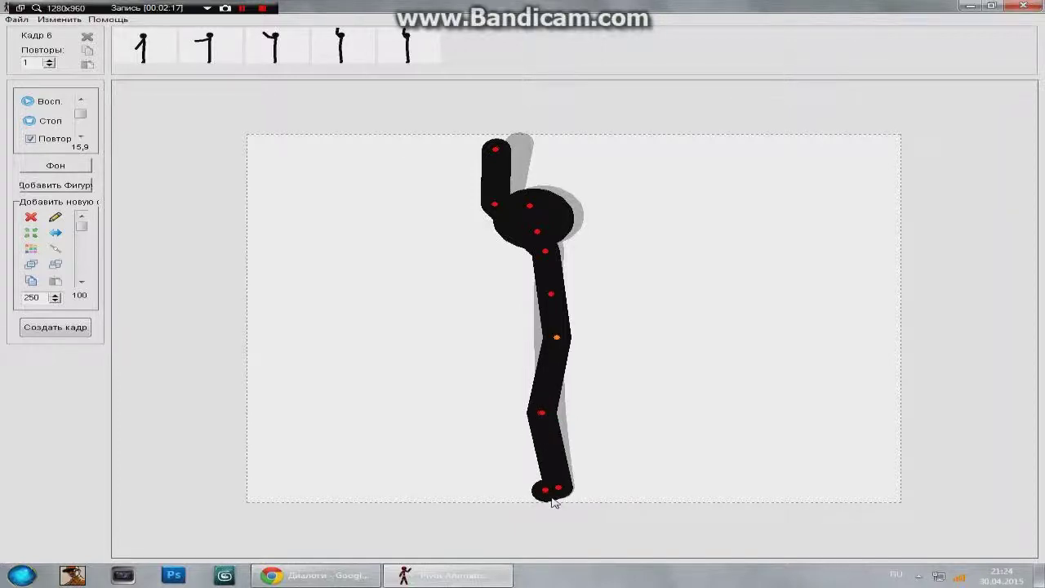
left_click_drag(559, 338, 561, 342)
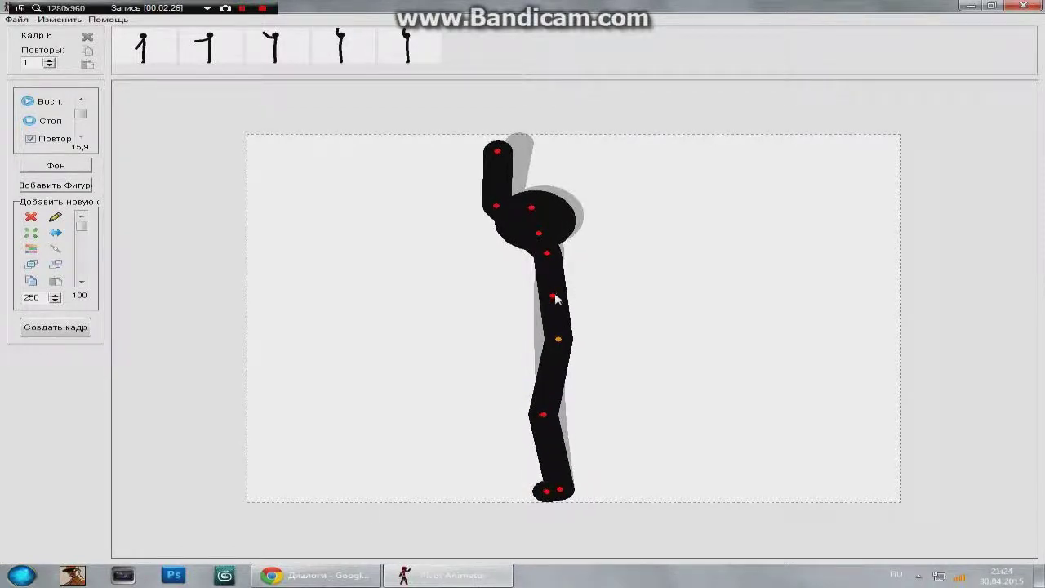
left_click_drag(497, 205, 500, 211)
left_click_drag(506, 149, 494, 152)
left_click_drag(539, 233, 488, 248)
key("Return")
Bring both arms down in front of the face, bend the knees further with the hips back, and add frame 7.
left_click_drag(473, 226, 490, 236)
left_click_drag(444, 195, 438, 216)
left_click_drag(553, 300, 539, 254)
left_click_drag(544, 414, 515, 409)
left_click_drag(503, 485, 531, 484)
left_click_drag(542, 415, 506, 429)
mouse_move(508, 485)
left_mouse_down()
mouse_move(555, 501)
mouse_move(520, 487)
left_mouse_up()
left_click_drag(559, 340, 573, 349)
key("space")
Lean the torso forward, fold both arms in front of the chest with bent elbows, and add frame 8.
left_click_drag(563, 306, 550, 307)
left_click_drag(468, 278, 543, 297)
left_click_drag(534, 343, 497, 313)
left_click_drag(541, 297, 524, 296)
left_click_drag(461, 266, 476, 286)
left_click_drag(560, 312, 525, 250)
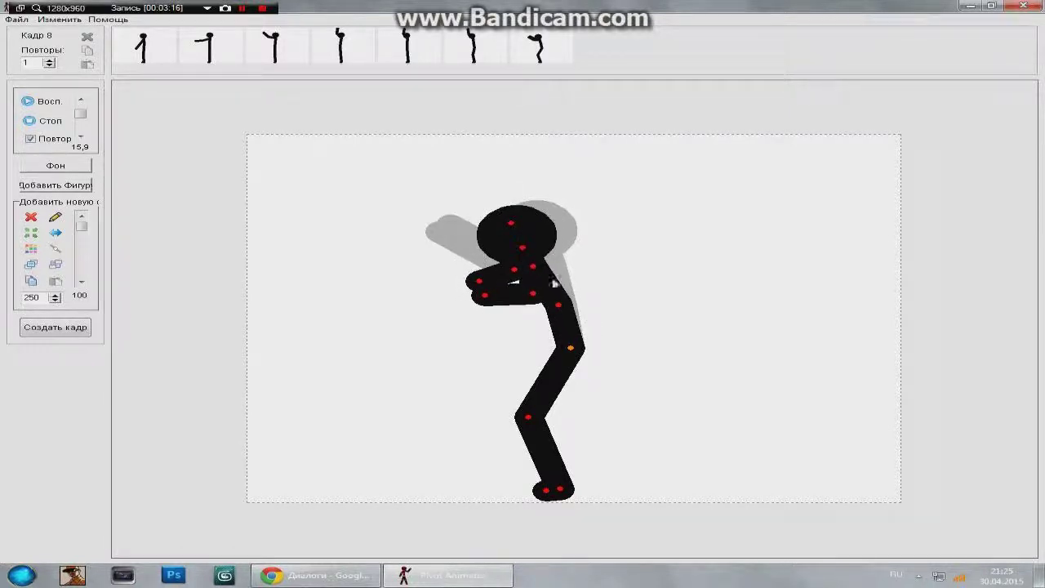
key("Return")
Reopen frame 8 and bend both knees further forward, keeping the legs and feet aligned.
left_click(605, 47)
left_click(546, 53)
left_click(600, 49)
left_click_drag(528, 416, 519, 413)
left_click_drag(545, 490, 531, 490)
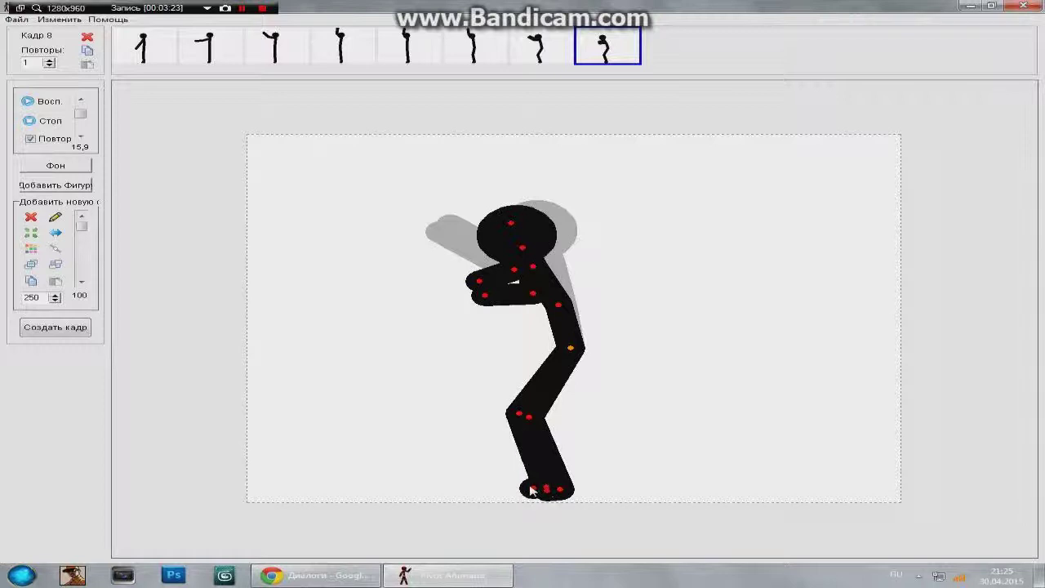
left_click_drag(531, 417, 513, 425)
left_click_drag(542, 489, 549, 494)
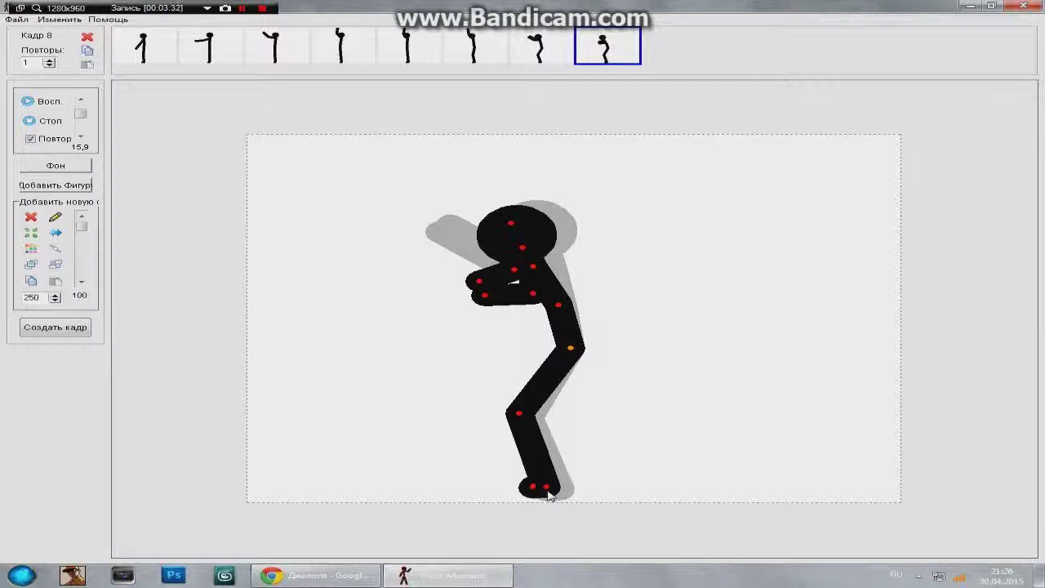
Shift frame 8's figure back to its footing from the previous frame and lean its torso further forward.
left_click_drag(573, 351, 586, 355)
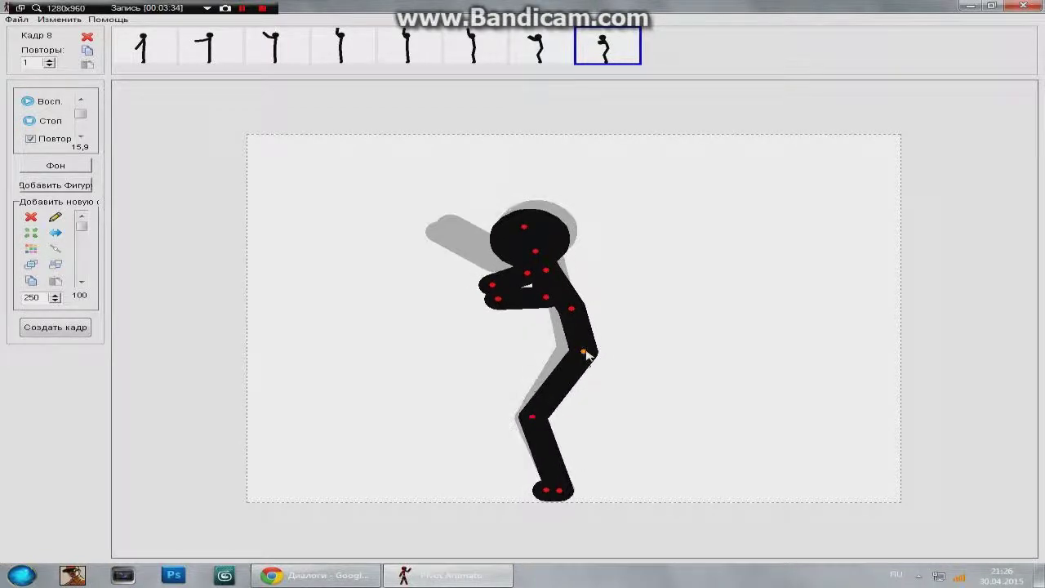
left_click_drag(572, 308, 566, 310)
left_click_drag(532, 418, 535, 419)
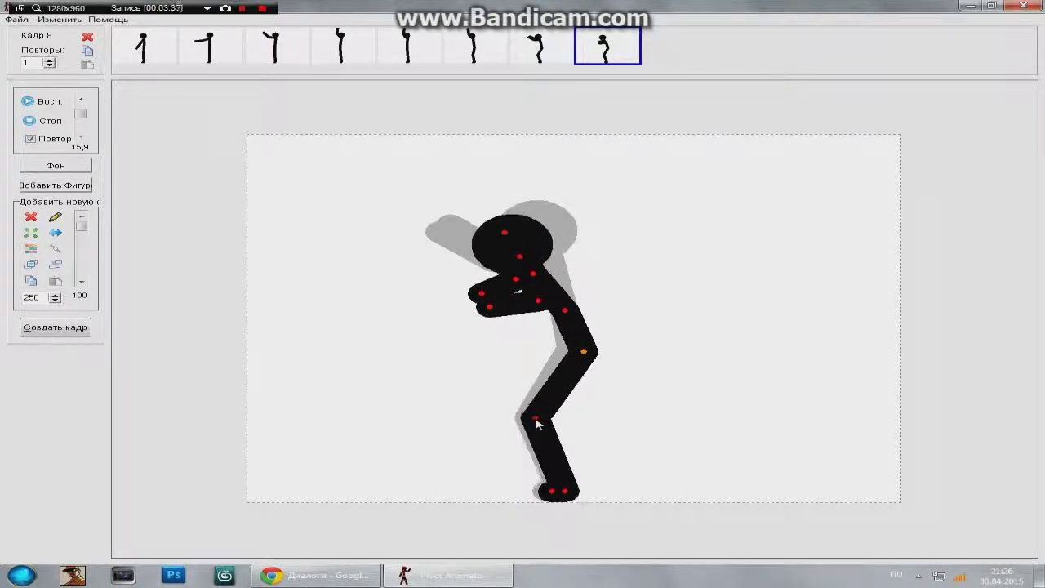
left_click_drag(585, 356, 580, 353)
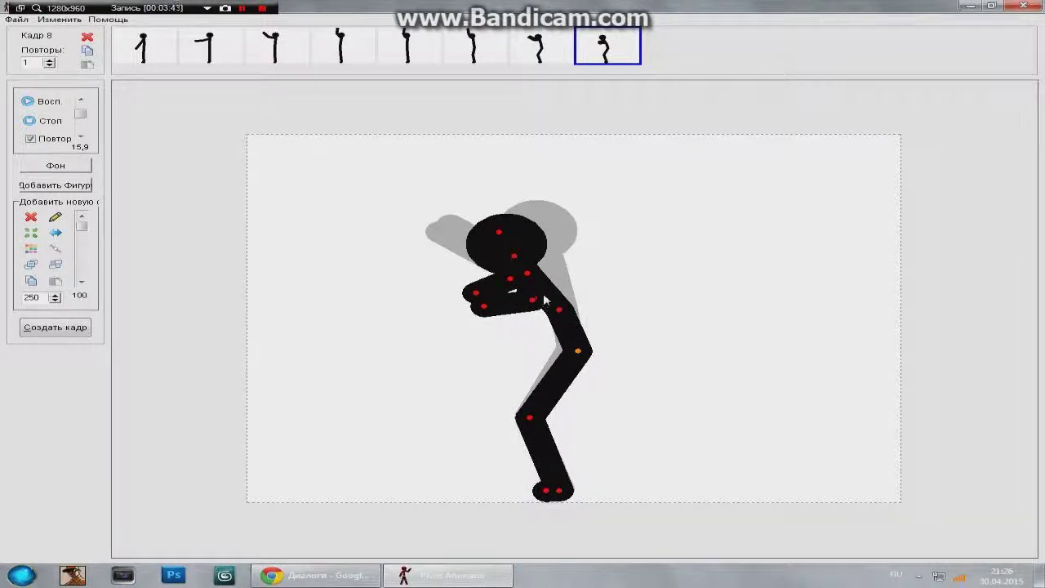
Stretch both of the figure's arms straight forward in frame 8 and preview the animation.
left_click(562, 54)
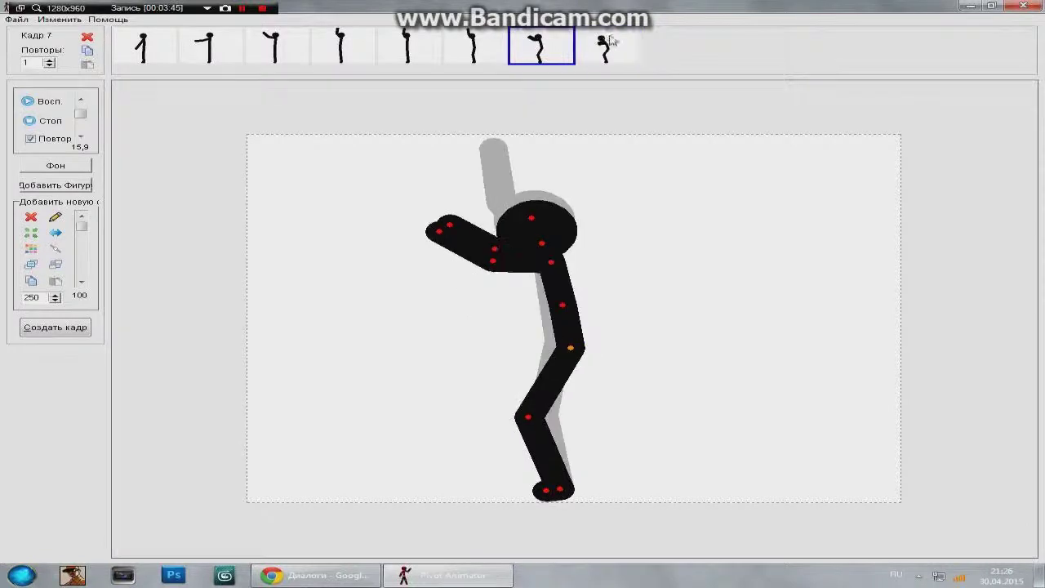
left_click(603, 57)
left_click_drag(481, 304, 412, 299)
left_click_drag(477, 292, 412, 300)
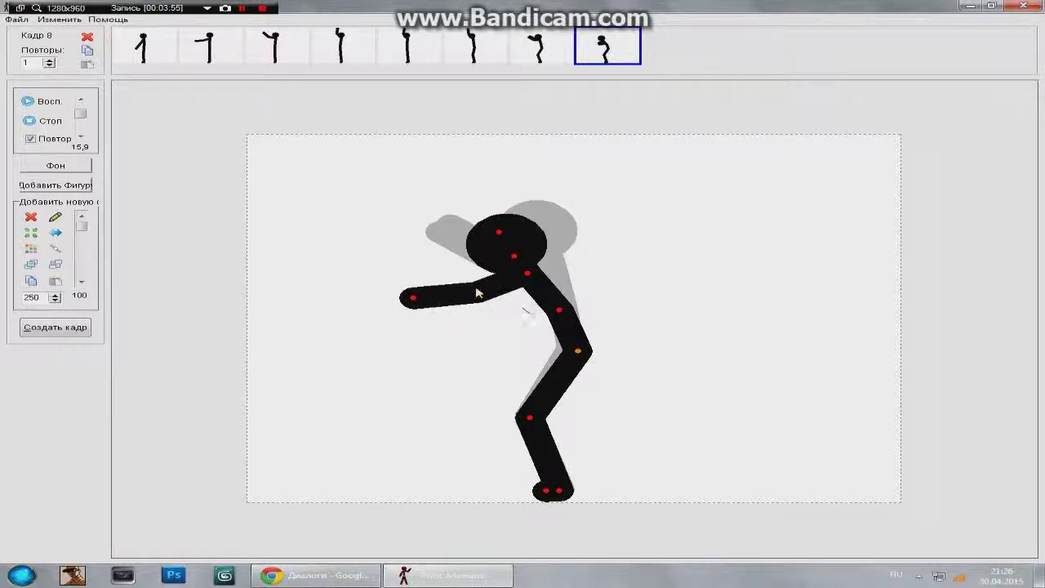
left_click(35, 101)
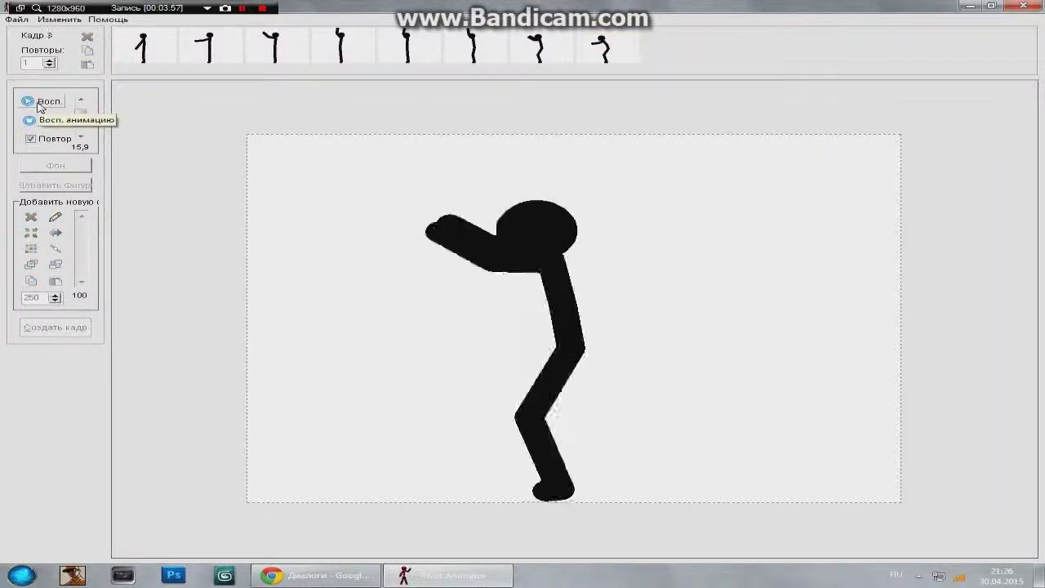
left_click(37, 121)
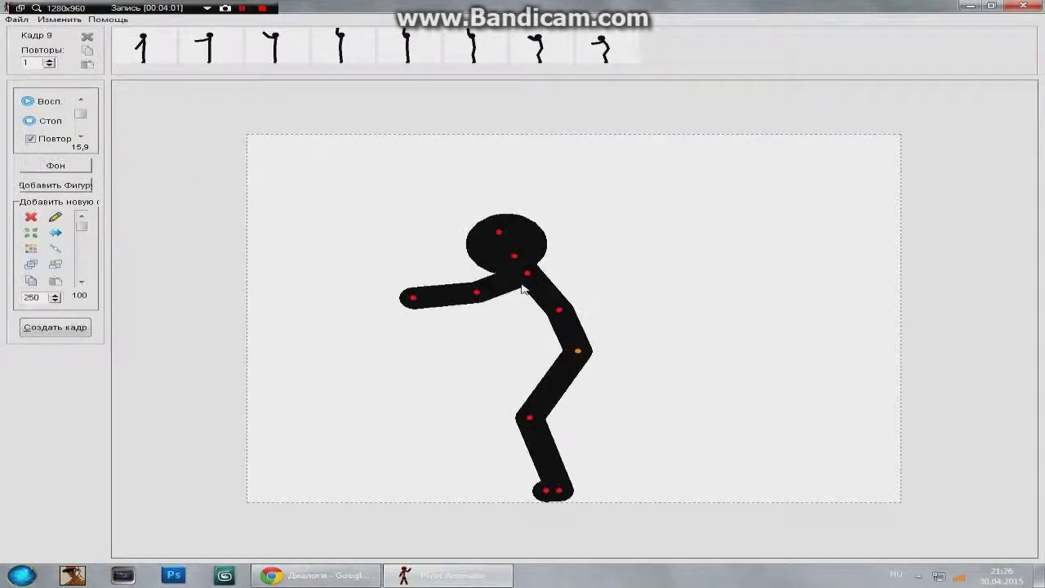
In frame 9, lower one arm, lean the torso and head further forward, and bend the knees deeper with the feet on their previous footing.
left_click_drag(478, 293, 552, 312)
left_click_drag(515, 278, 510, 282)
left_click_drag(578, 351, 596, 355)
left_click_drag(547, 422, 532, 414)
left_click_drag(545, 489, 563, 487)
left_click_drag(548, 422, 531, 417)
left_click_drag(542, 488, 563, 490)
left_click_drag(597, 356, 595, 364)
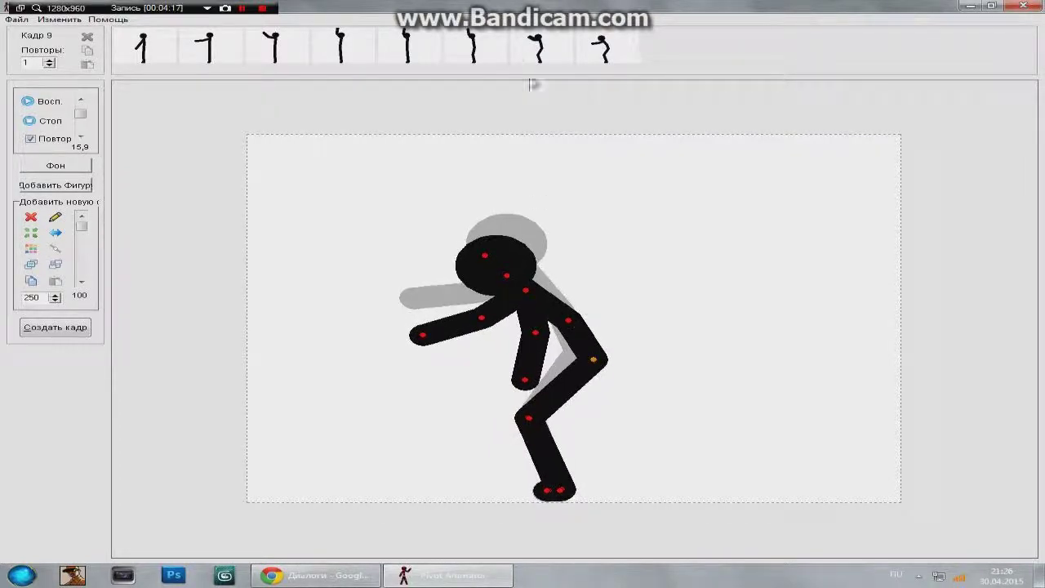
Bring both of frame 9's arms down to the thighs, lift the head slightly, adjust the knees and add the frame.
left_click_drag(482, 317, 542, 386)
left_click_drag(535, 333, 544, 349)
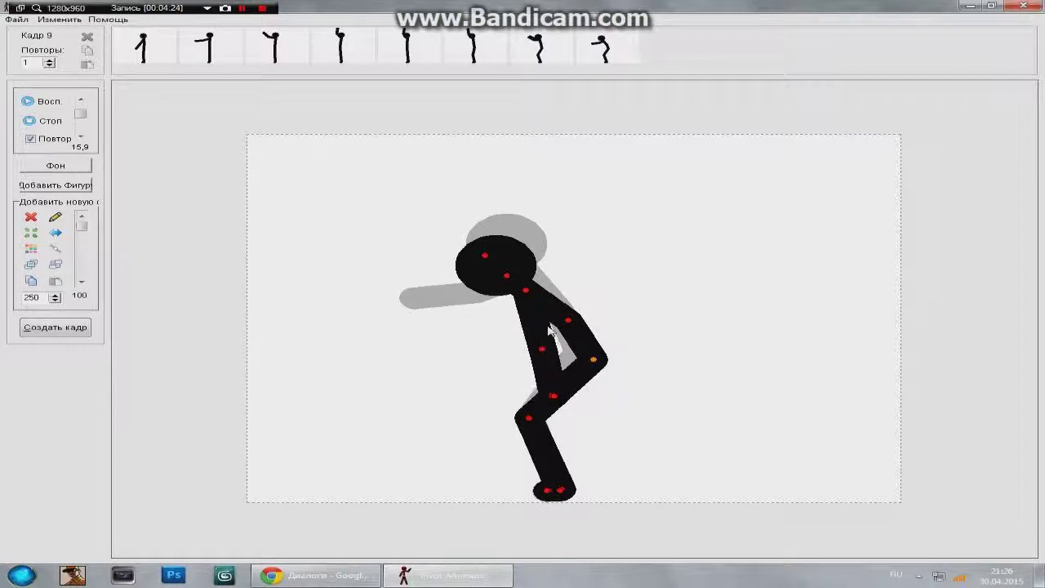
left_click_drag(485, 255, 497, 250)
left_click_drag(525, 422, 533, 426)
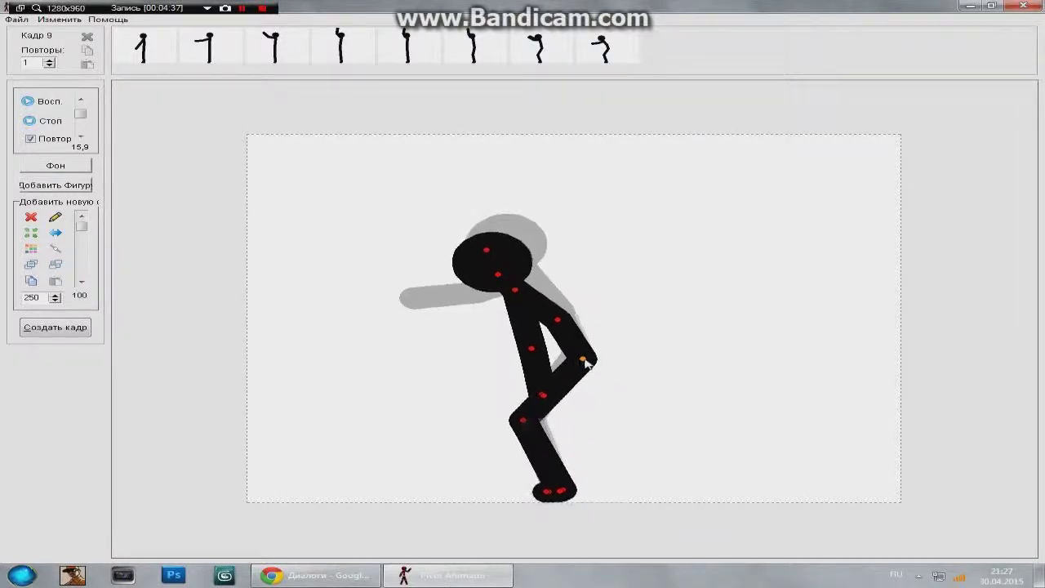
left_click(55, 327)
Preview the animation and step back and forth through its frames to check the motion.
left_click(42, 103)
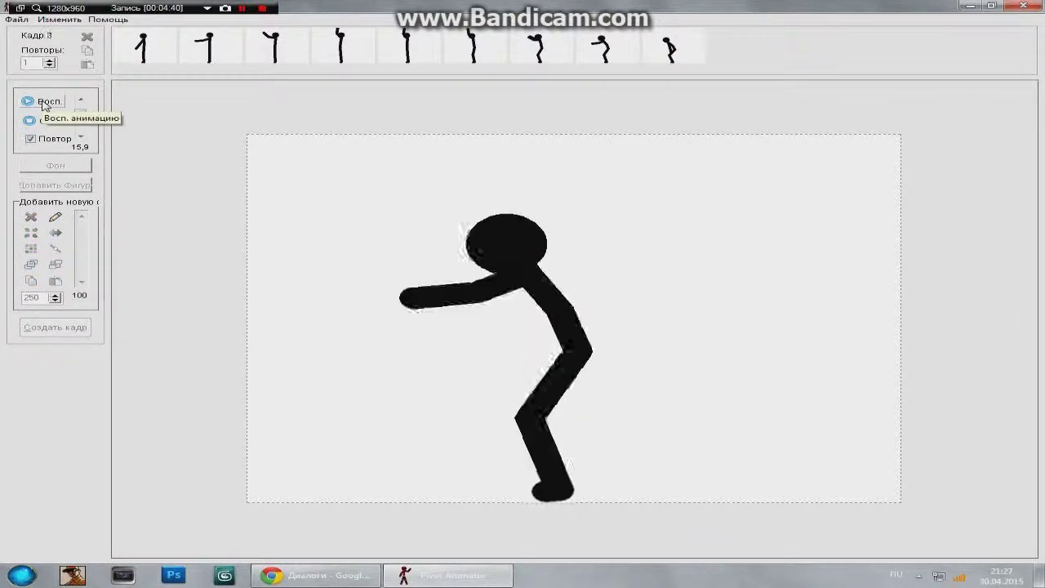
left_click(47, 120)
left_click(127, 49)
key("Right")
key("Right")
key("Right")
key("Right")
key("Right")
key("Right")
key("Right")
key("Right")
key("Left")
key("Left")
key("Left")
key("Left")
key("Right")
key("Right")
key("Right")
key("Left")
key("Right")
key("Left")
key("Right")
key("Right")
key("Right")
key("Left")
key("Left")
key("Right")
key("Right")
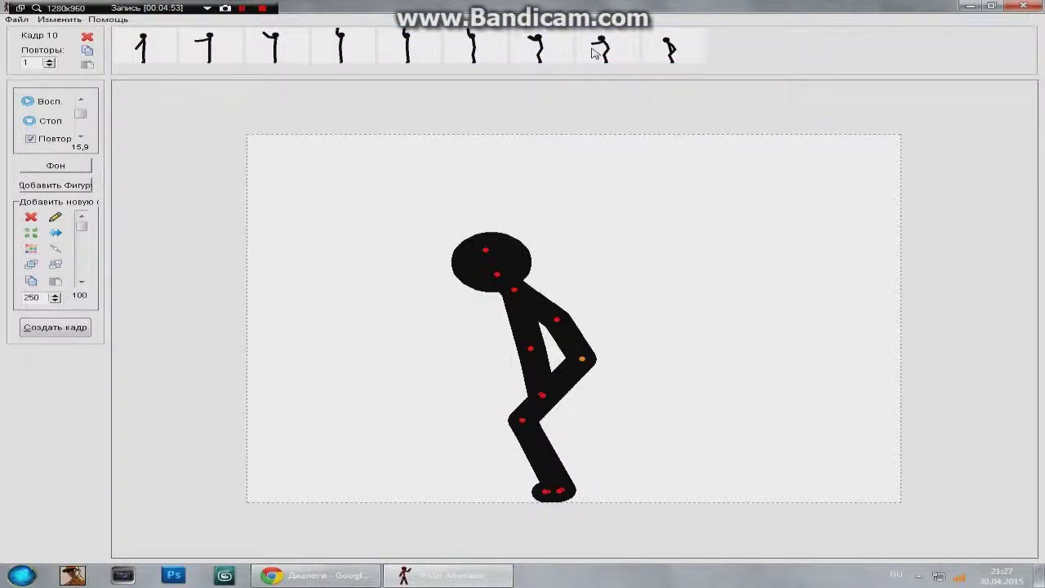
key("Left")
key("Left")
key("Left")
key("Right")
key("Right")
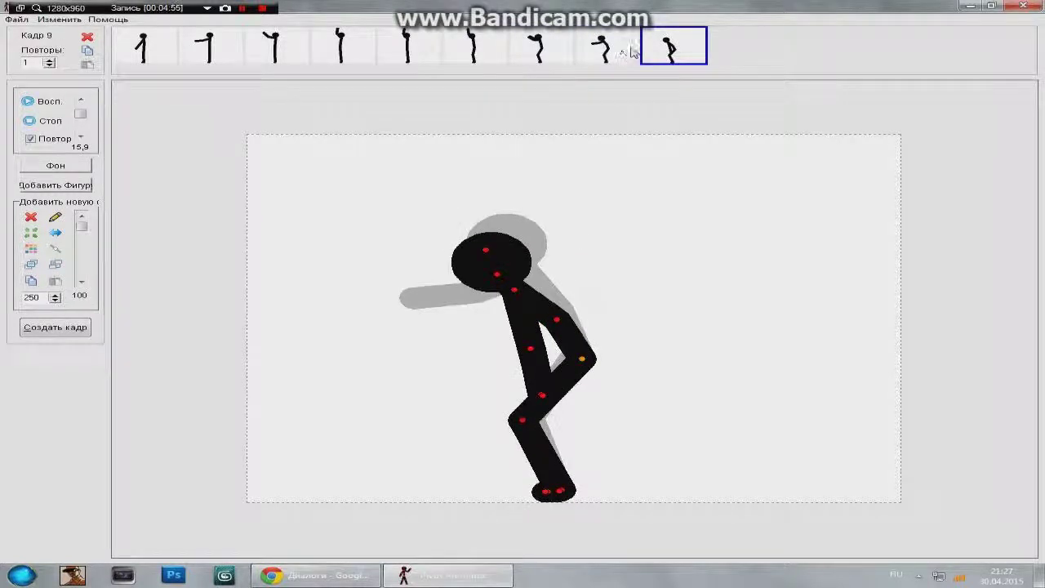
Replay the animation once more and return to frame 9.
left_click(229, 49)
left_click(49, 101)
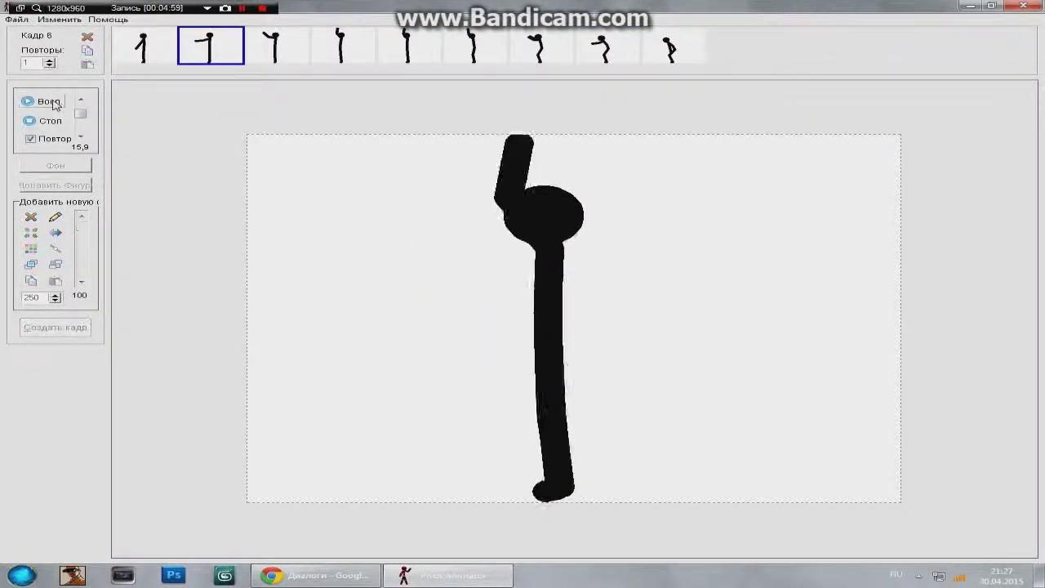
left_click(51, 120)
left_click(677, 50)
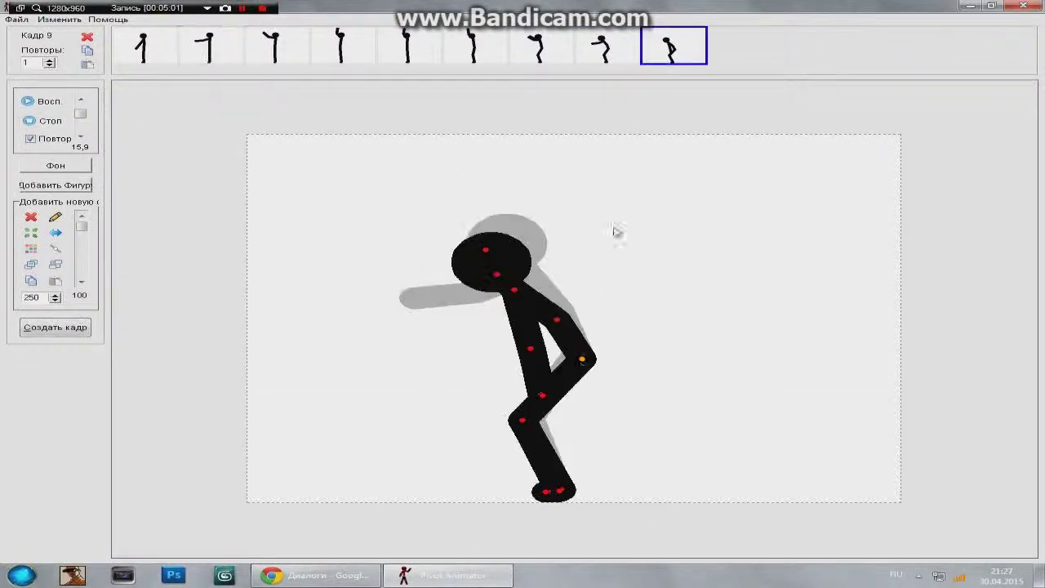
In frame 10, swing both arms back behind the hips and lean the torso and head further forward.
key("space")
left_click_drag(540, 355, 627, 359)
left_click_drag(556, 321, 547, 325)
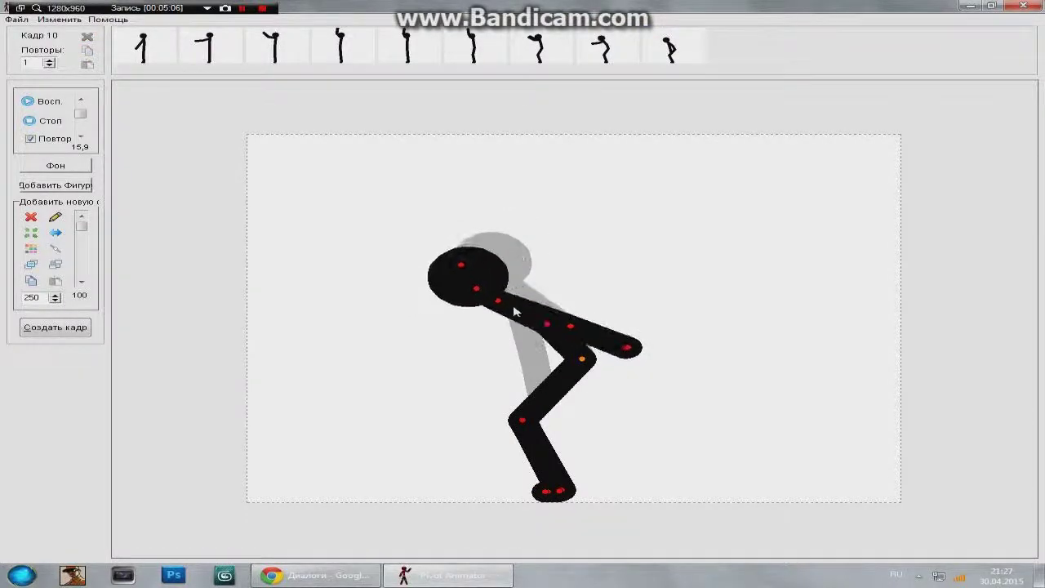
left_click_drag(498, 300, 495, 305)
left_click_drag(548, 324, 543, 324)
Move frame 10's hips back over more deeply bent knees, keep the feet on the previous footing, and add the frame.
left_click_drag(520, 421, 496, 408)
left_click_drag(506, 478, 514, 480)
left_click_drag(522, 421, 476, 432)
left_click_drag(506, 479, 513, 478)
left_click_drag(546, 326, 595, 364)
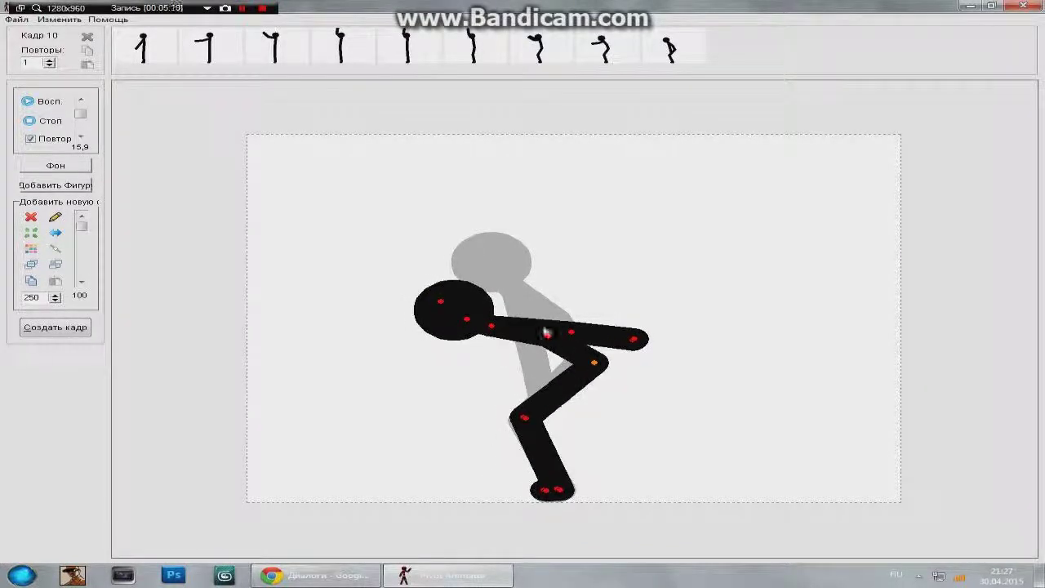
key("space")
In frame 11, raise both arms up behind the back, lower the torso and head, and bend the knees further.
left_click_drag(547, 338, 613, 290)
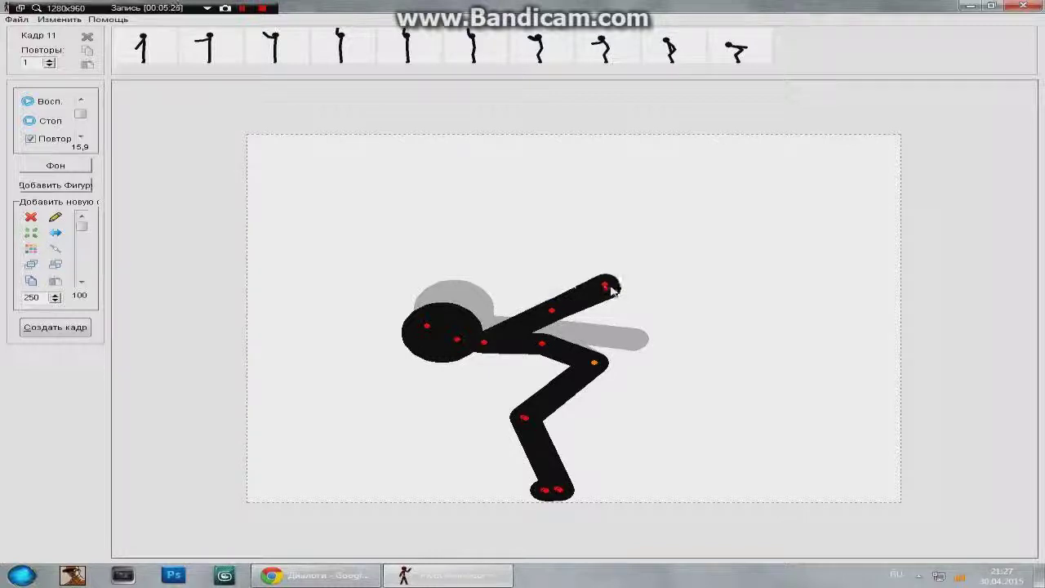
left_click_drag(457, 340, 486, 351)
left_click_drag(525, 418, 511, 431)
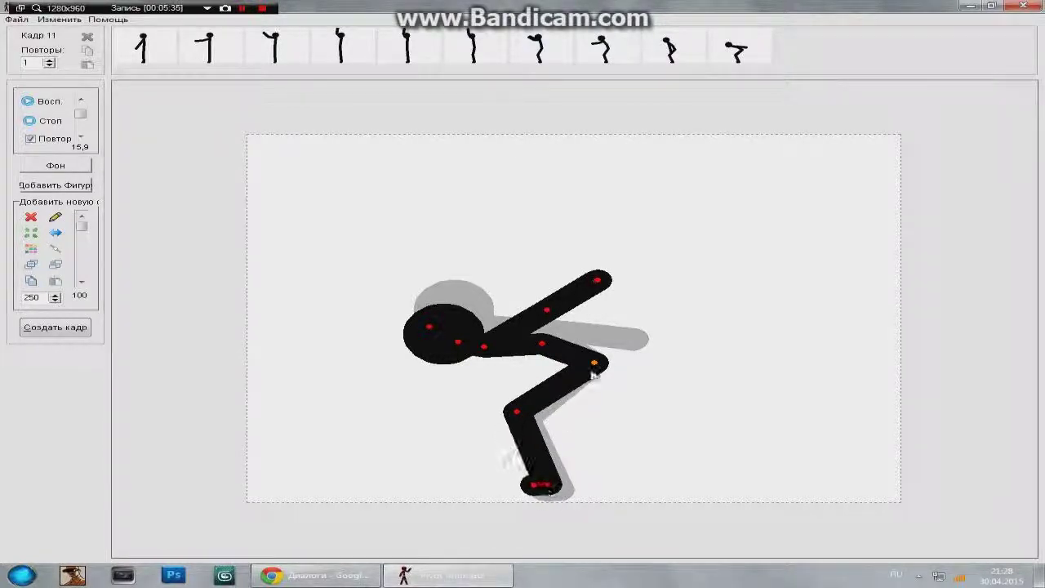
Shift frame 11's figure onto the previous frame's footing and add the frame.
left_click_drag(595, 364, 602, 369)
left_click_drag(527, 418, 530, 421)
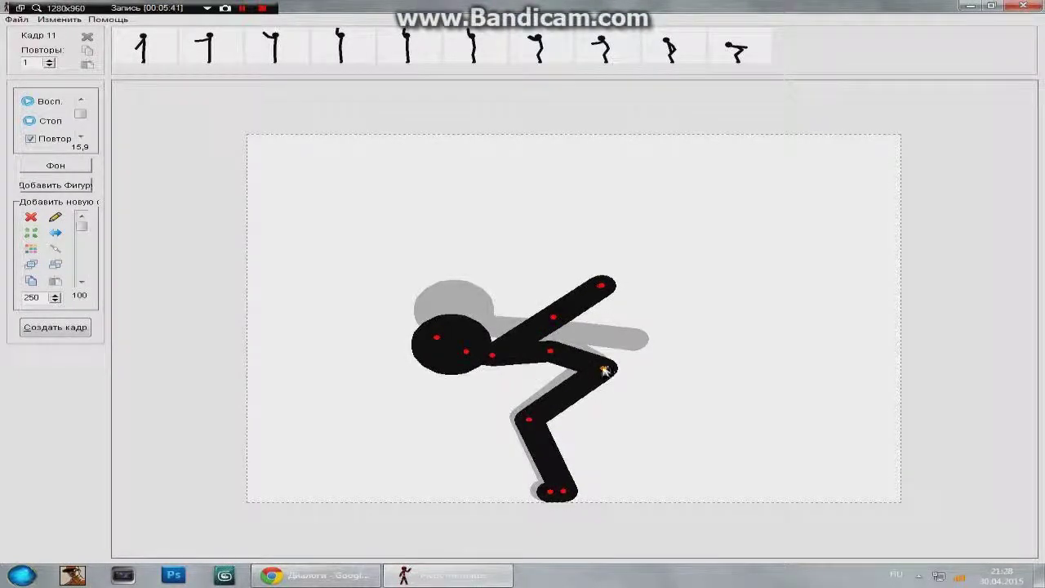
left_click_drag(603, 371, 598, 369)
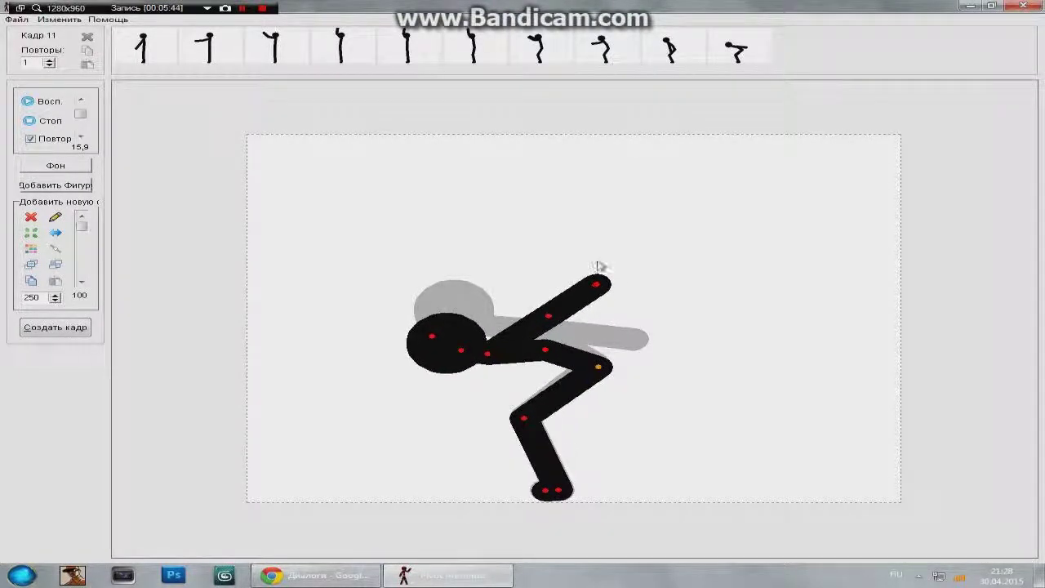
left_click(55, 326)
Preview the animation and compare the first frame with frame 11.
left_click(53, 101)
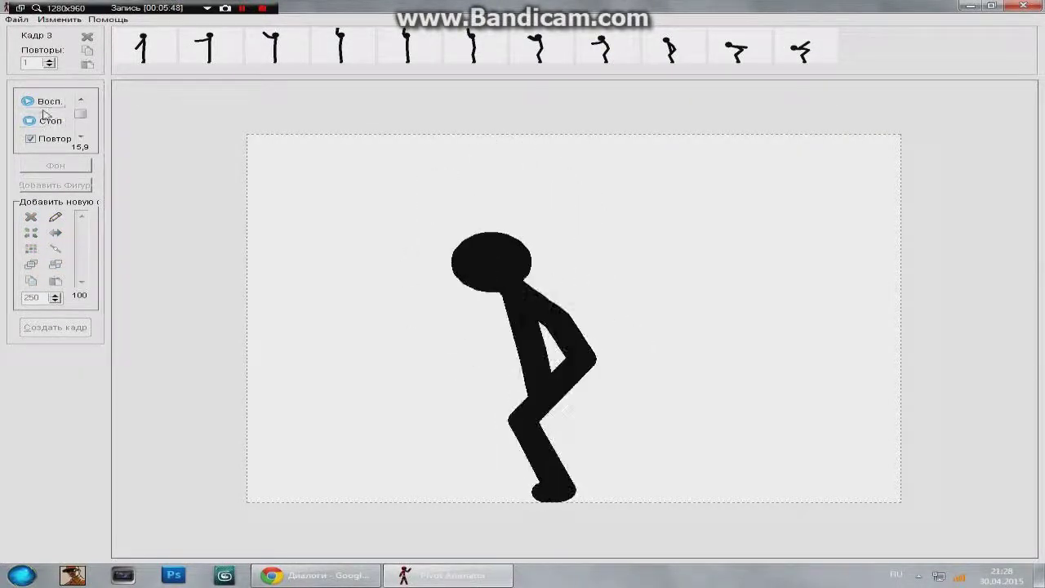
left_click(51, 121)
left_click(805, 47)
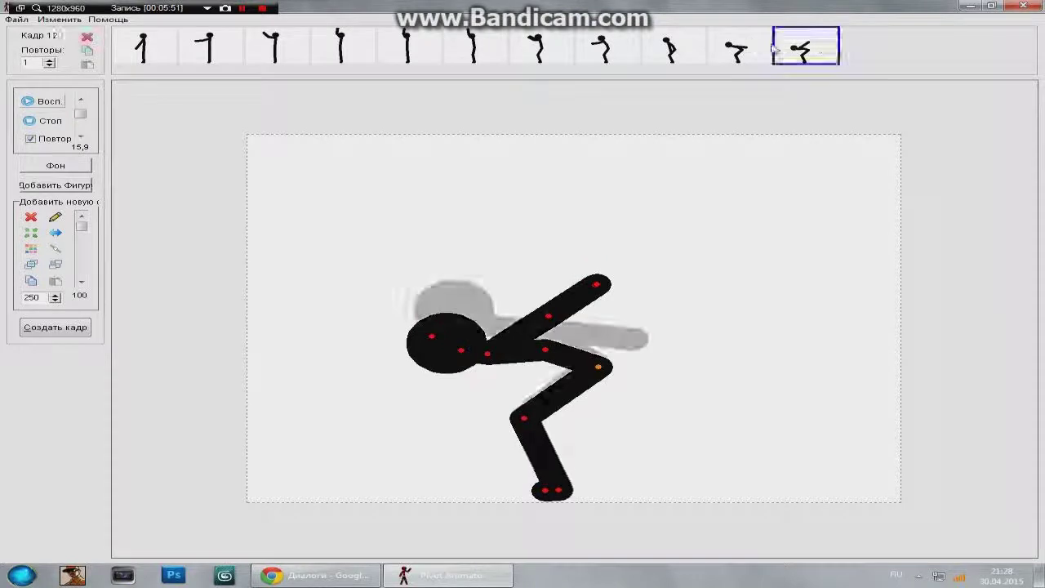
left_click(137, 54)
left_click(791, 45)
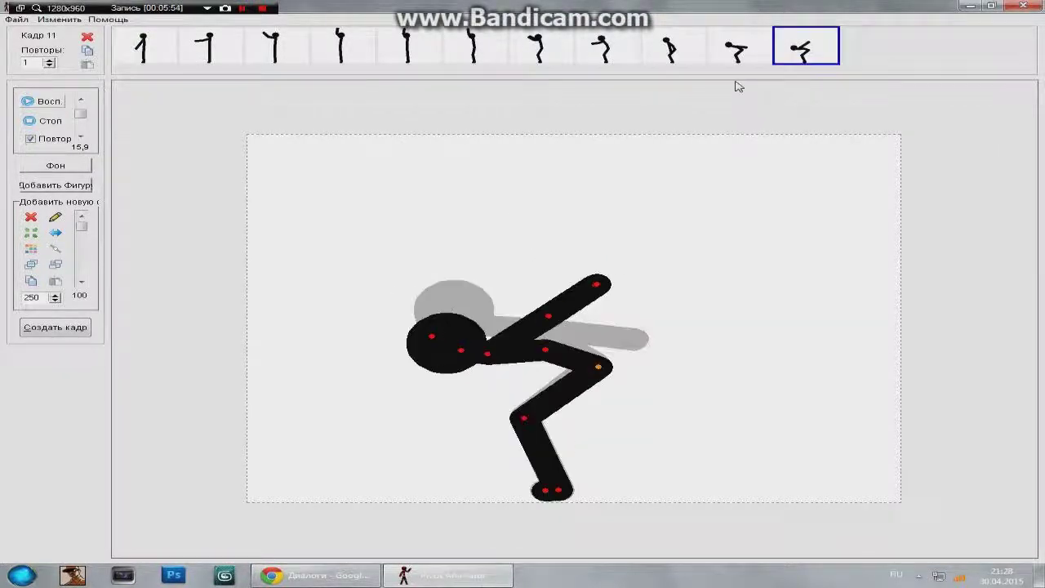
In frame 12, raise the head and arms slightly, fine-tune the legs and hips over the same footing, and add the frame.
key("Return")
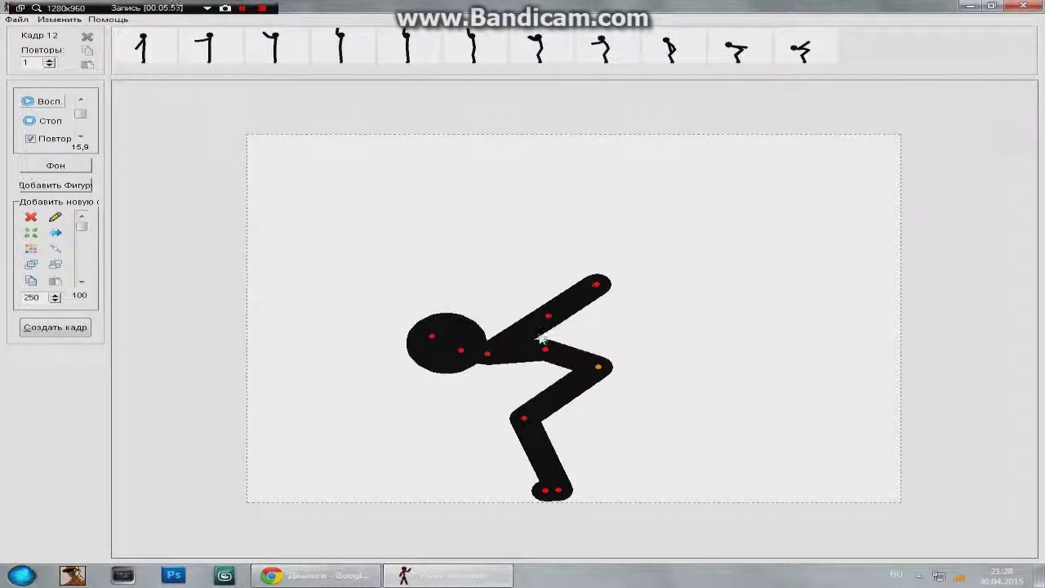
left_click_drag(548, 321, 544, 313)
left_click_drag(487, 353, 463, 340)
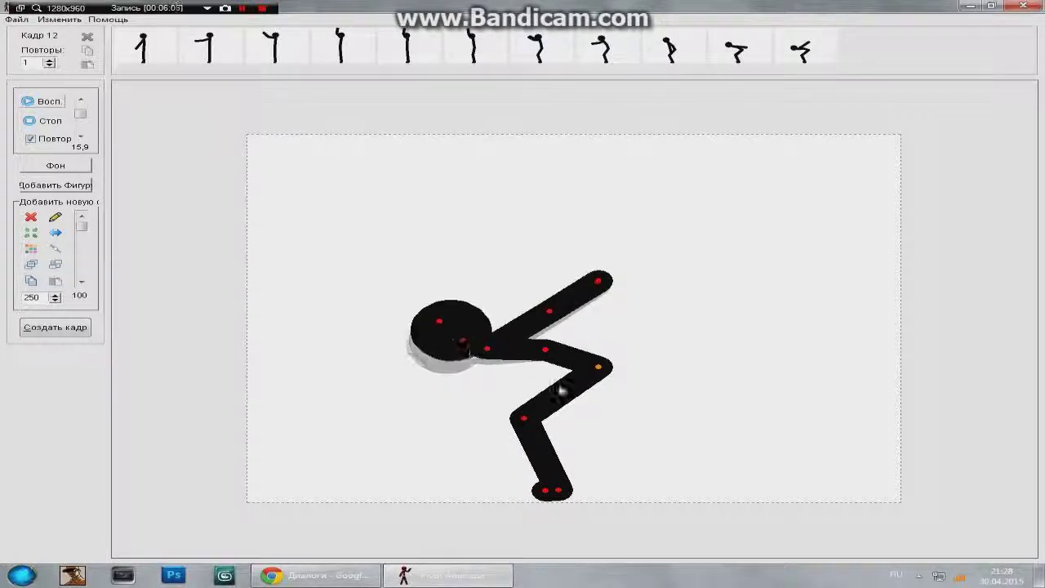
left_click_drag(566, 503, 566, 497)
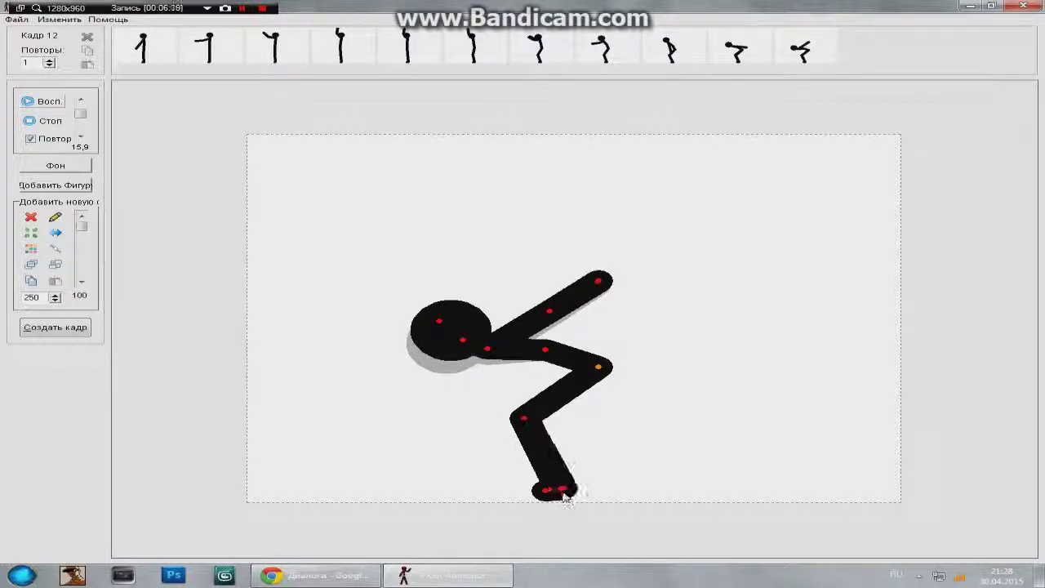
left_click_drag(525, 421, 523, 419)
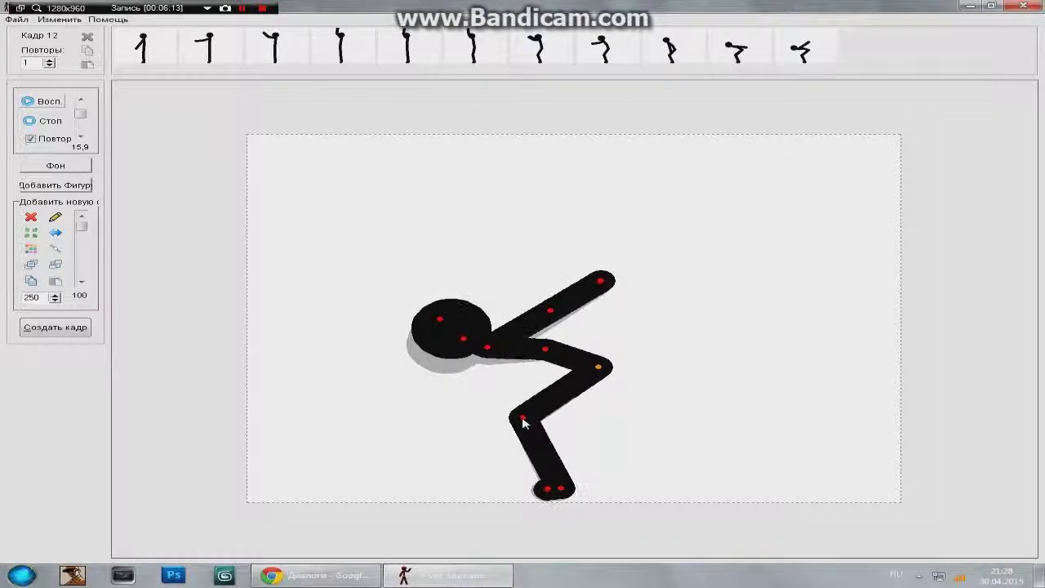
left_click_drag(603, 371, 603, 372)
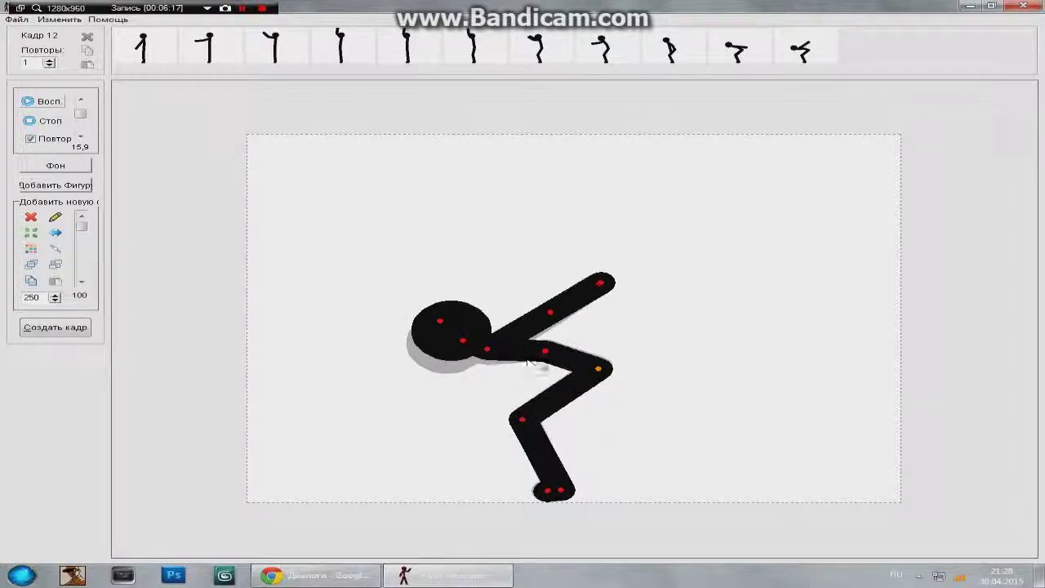
key("Return")
In frame 13, lift the torso and head, swing both arms down past the hips, realign the legs with the previous footing and add the frame.
mouse_move(488, 350)
left_mouse_down()
mouse_move(500, 331)
mouse_move(479, 335)
mouse_move(491, 335)
left_mouse_up()
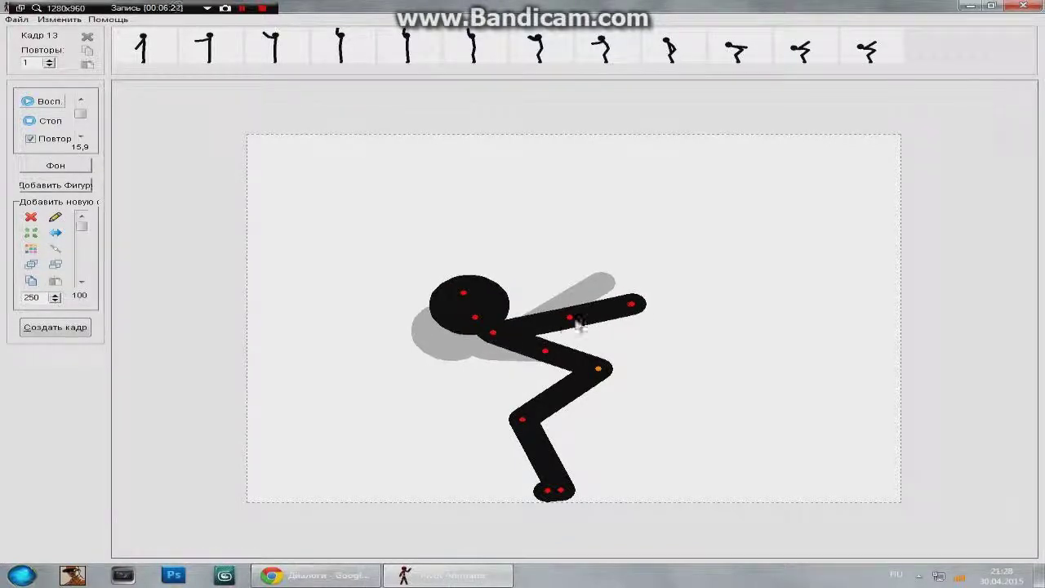
left_click_drag(573, 337, 594, 366)
left_click_drag(563, 493, 573, 489)
left_click_drag(522, 419, 514, 411)
left_click_drag(597, 369, 609, 377)
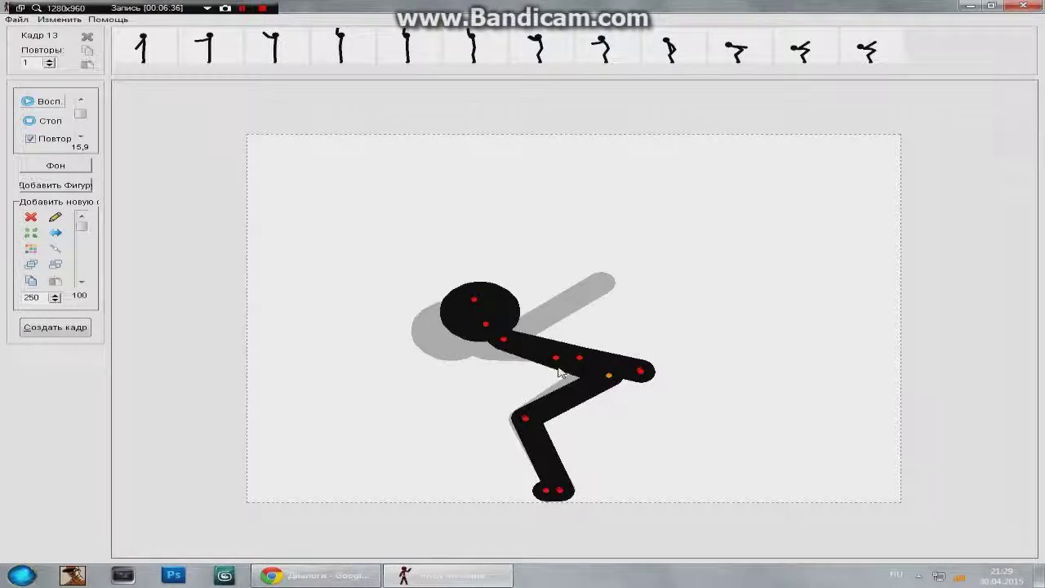
left_click_drag(525, 419, 530, 428)
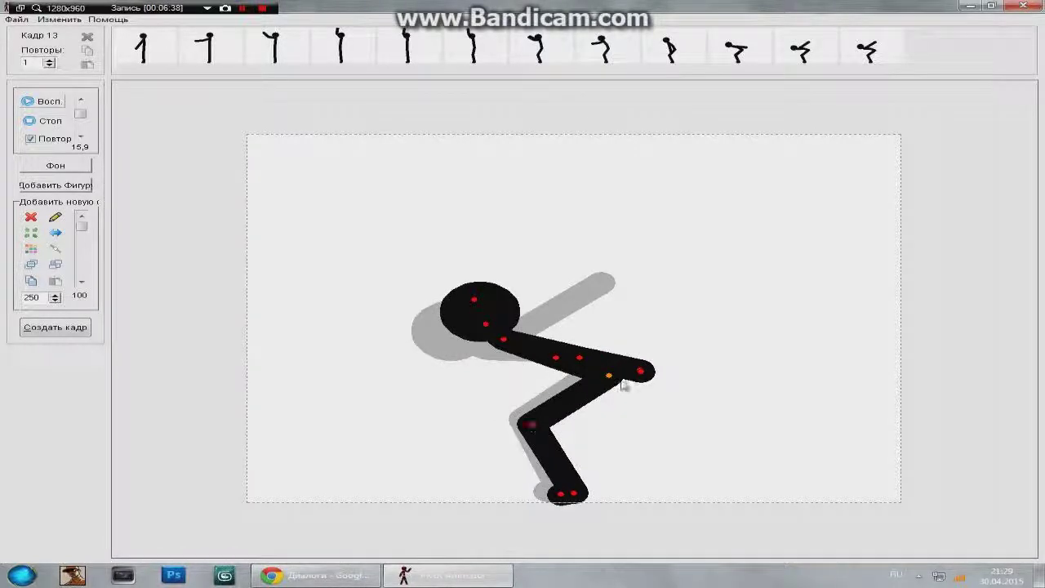
left_click_drag(605, 378, 597, 373)
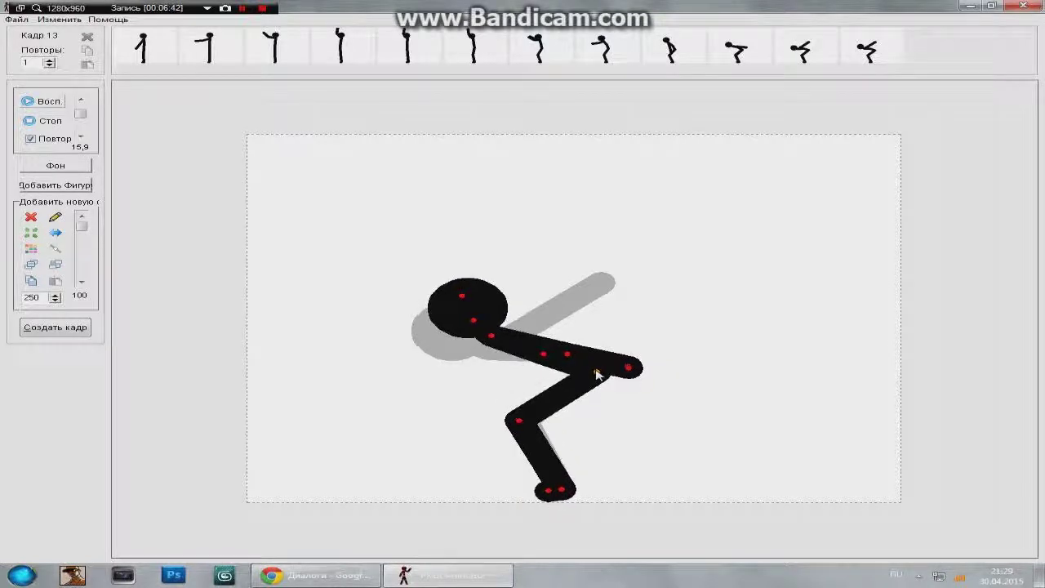
key("Return")
In frame 14, straighten the torso and head upward, bring both arms down in front of the thighs, and raise the hips.
mouse_move(544, 354)
left_mouse_down()
mouse_move(561, 338)
mouse_move(537, 363)
mouse_move(552, 369)
left_mouse_up()
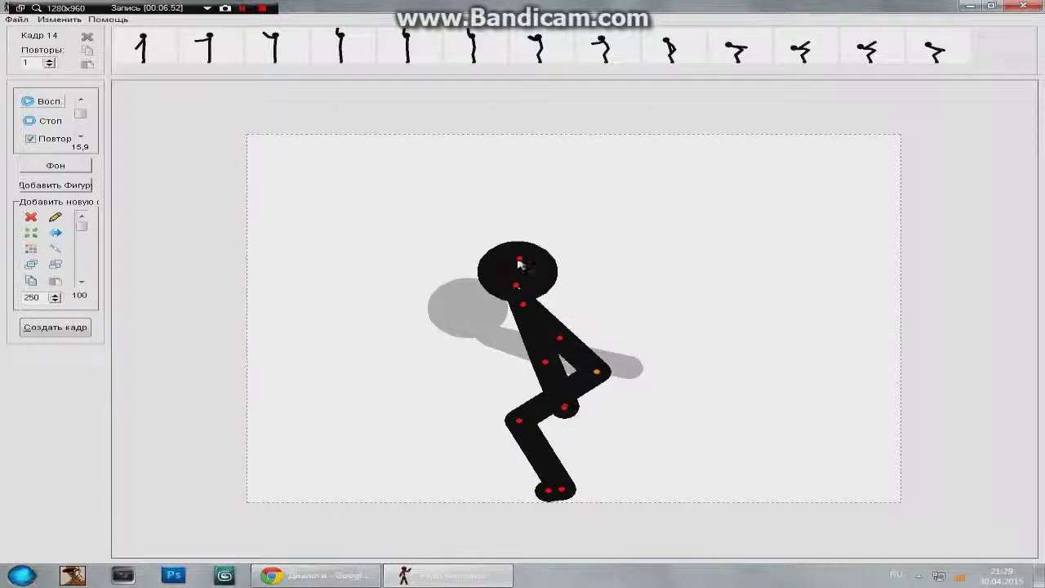
left_click_drag(562, 352, 564, 334)
left_click_drag(597, 378, 590, 359)
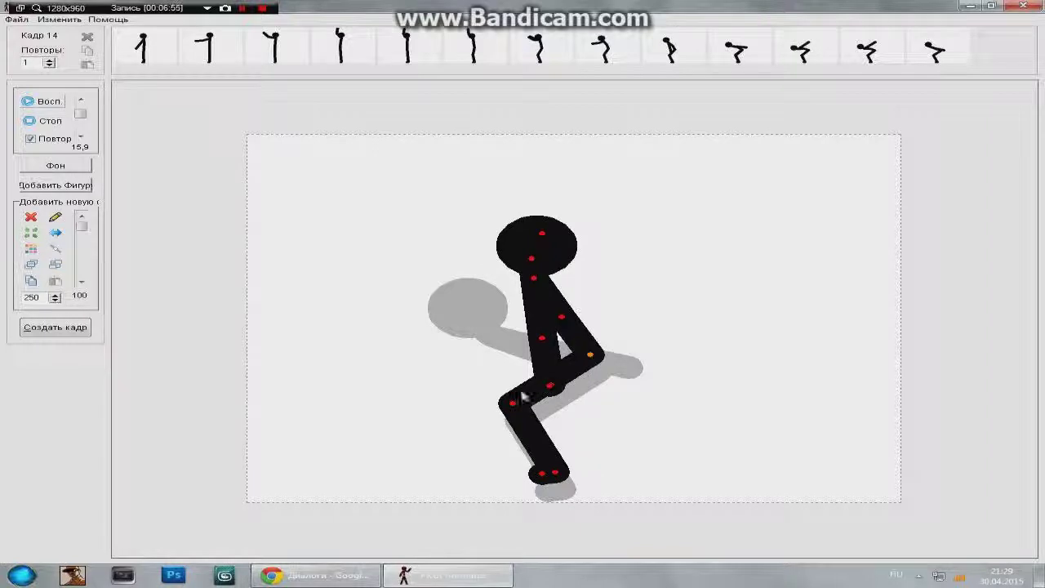
Extend both of frame 14's legs back down to the previous footing with overlapping feet, and add the frame.
left_click_drag(519, 415, 560, 490)
left_click_drag(529, 424, 526, 433)
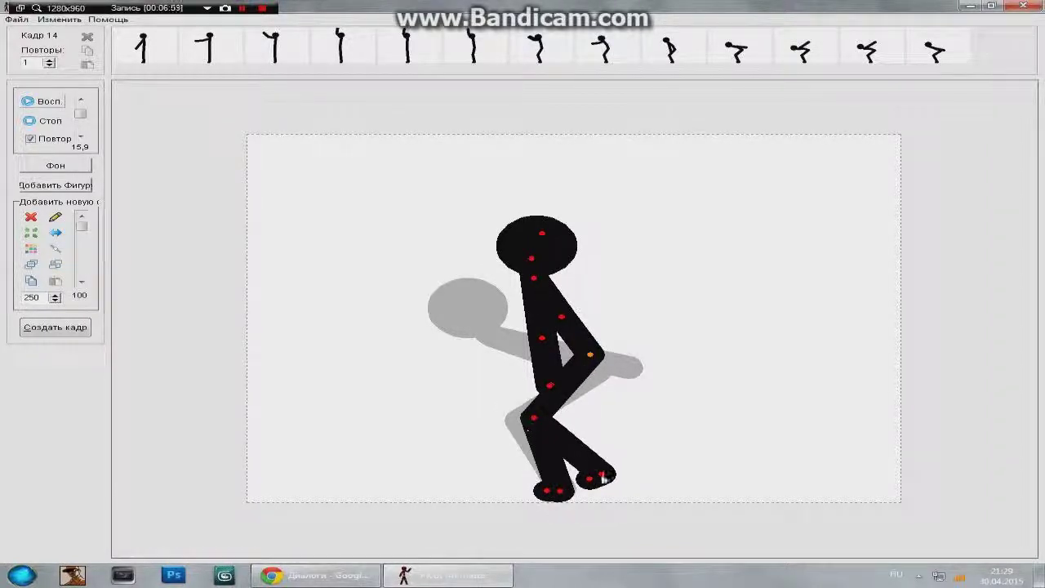
left_click_drag(602, 478, 566, 514)
mouse_move(591, 355)
left_mouse_down()
mouse_move(604, 350)
mouse_move(593, 355)
left_mouse_up()
key("Return")
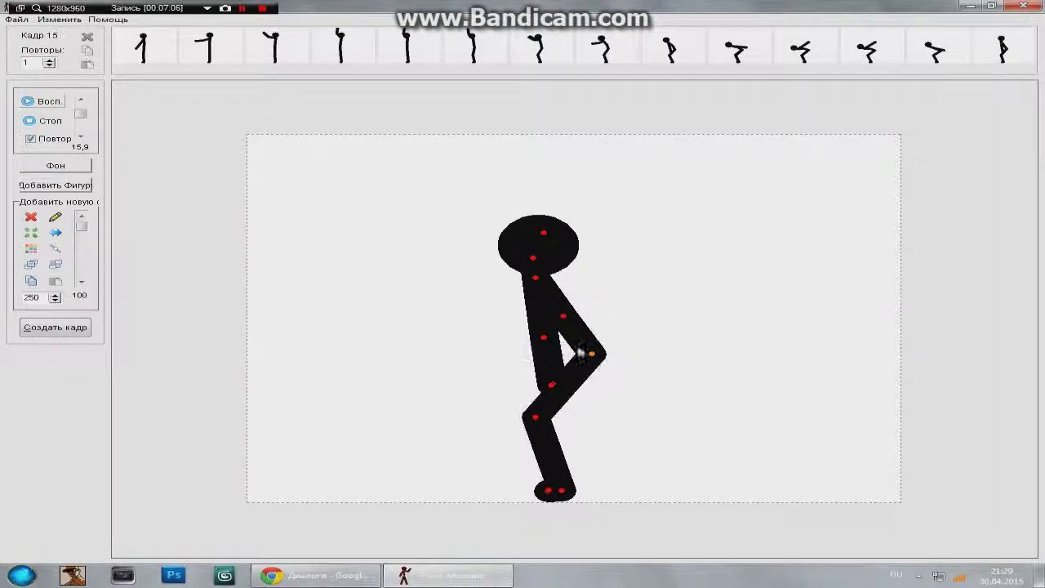
Preview the animation and step from frame 6 through frame 14 to check the crouch and rise.
left_click(45, 103)
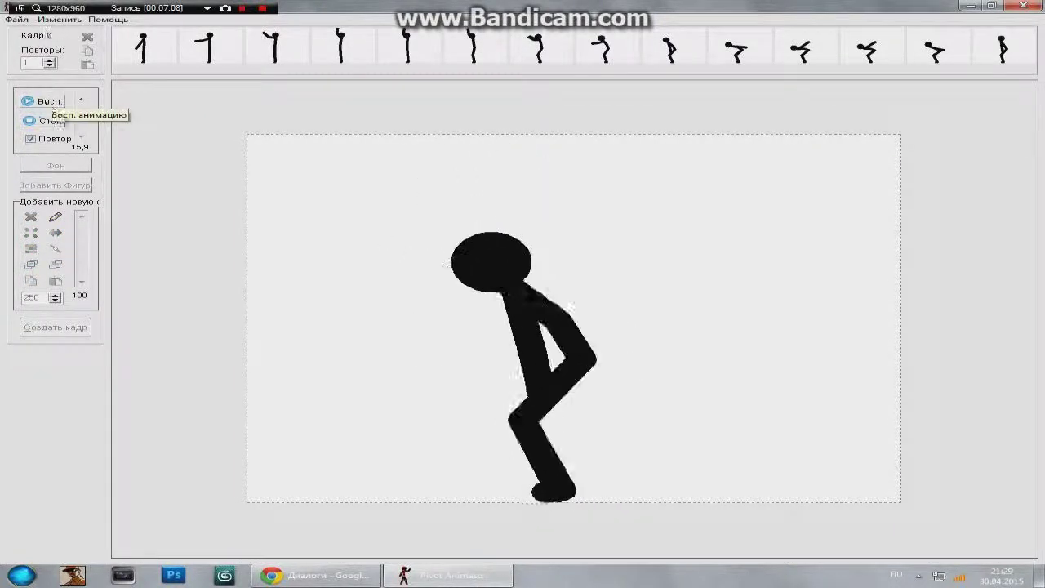
left_click(42, 120)
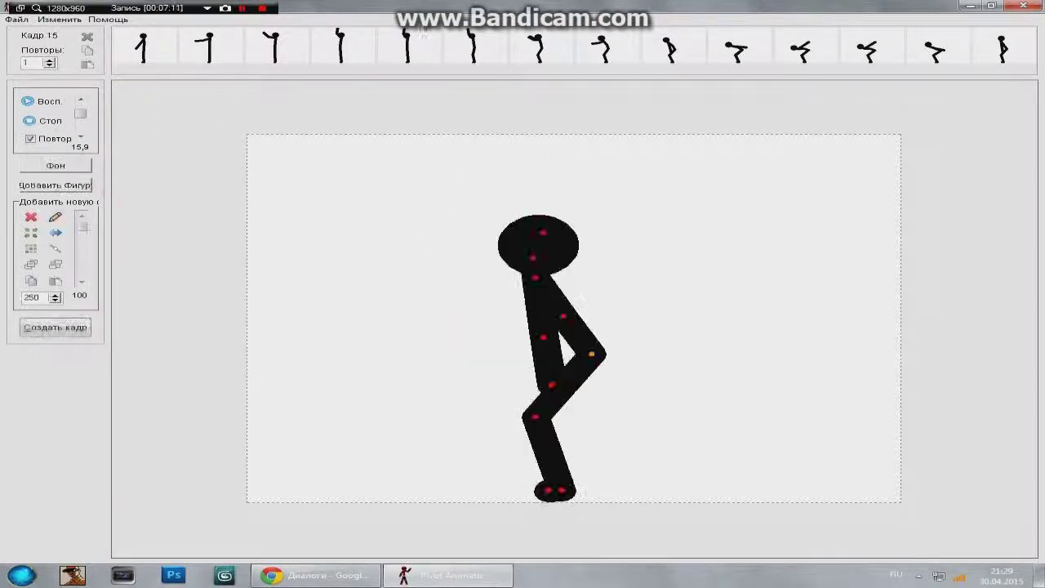
left_click(471, 39)
key("Right")
key("Right")
key("Right")
key("Right")
key("Right")
key("Right")
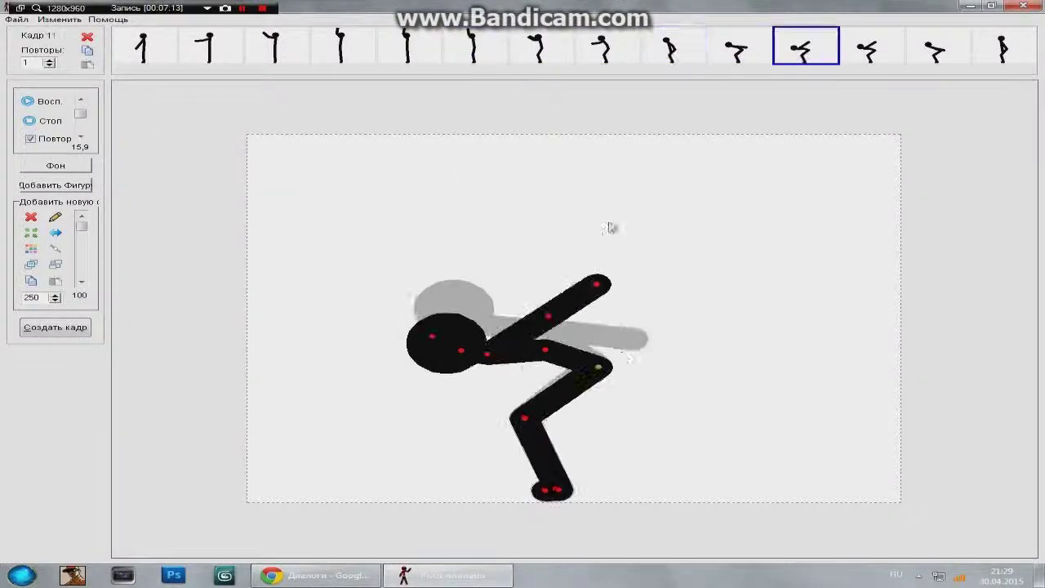
scroll(547, 307, "up", 1)
scroll(547, 307, "down", 3)
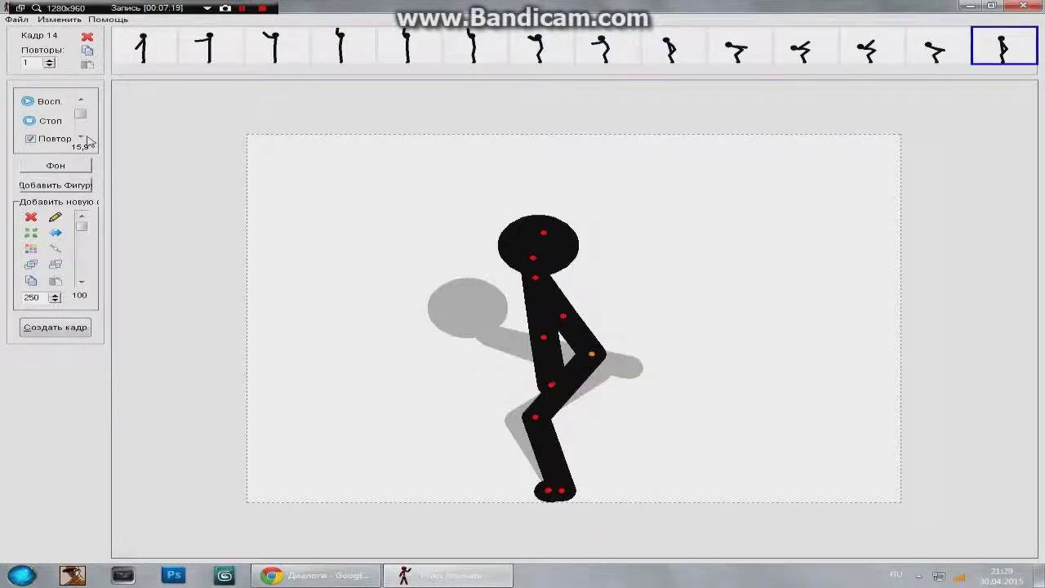
left_click(49, 101)
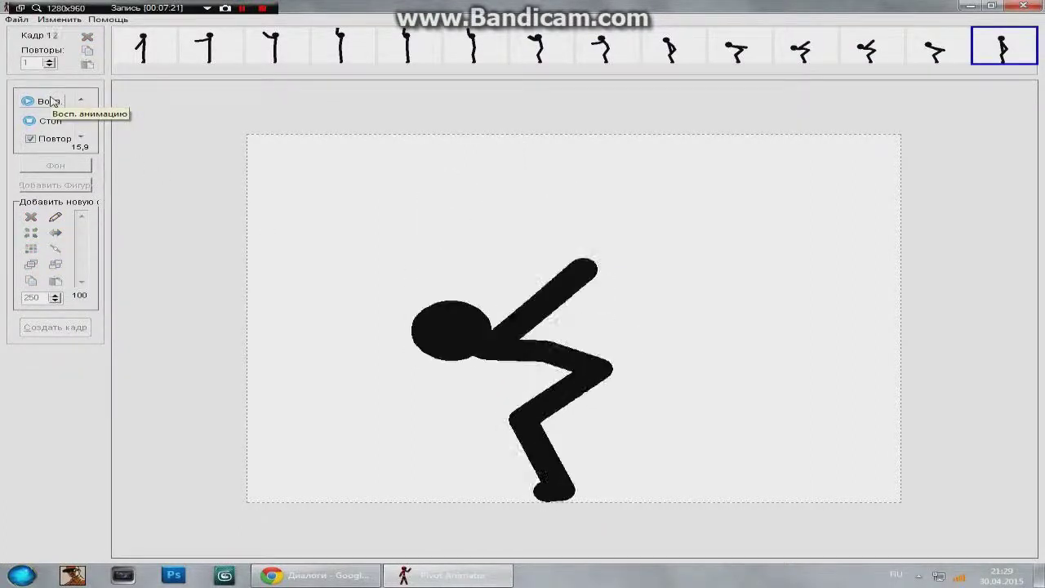
Stop the animation preview and return to the working pose for frame 15.
left_click(39, 124)
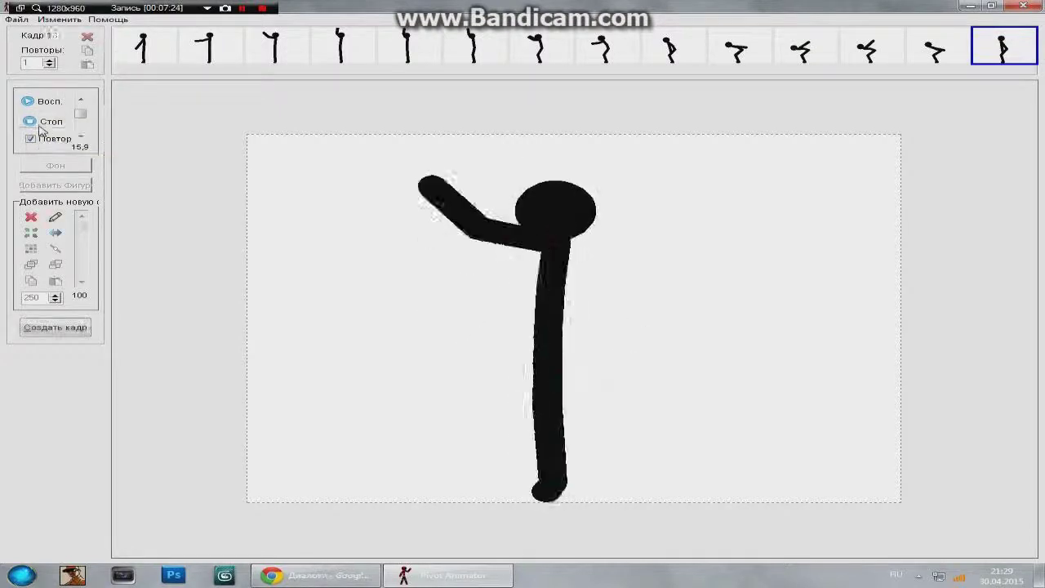
left_click(39, 124)
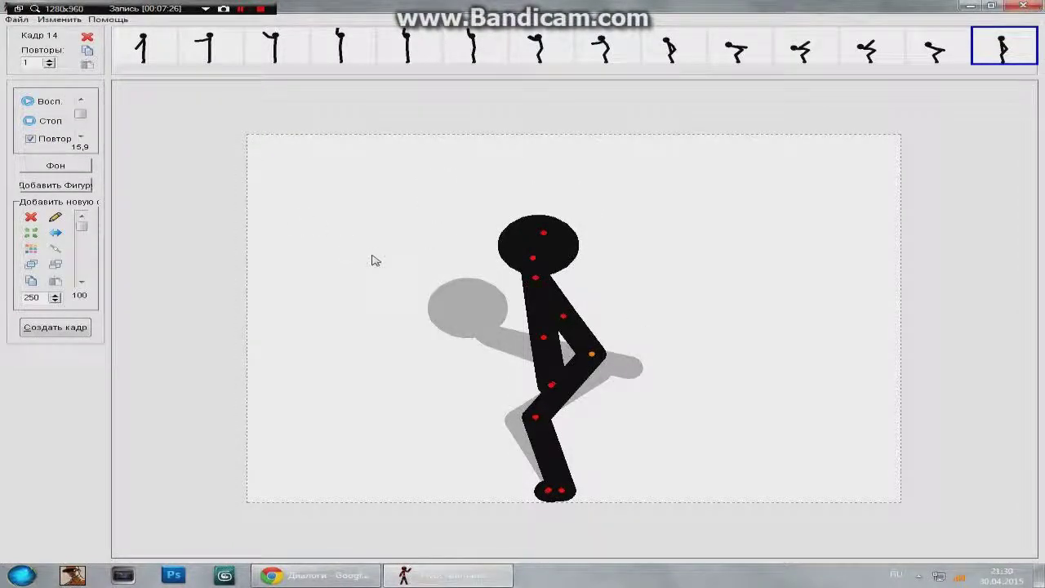
key("space")
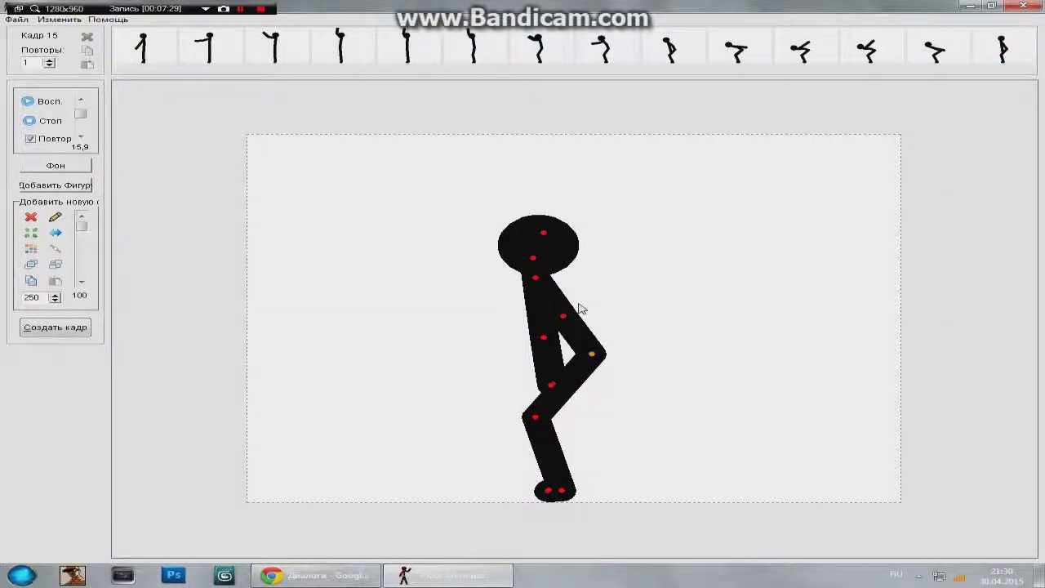
In frame 15, raise the torso and hips and straighten both legs beneath the hips so they overlap.
left_click_drag(563, 316, 585, 311)
left_click_drag(592, 354, 574, 324)
left_click_drag(530, 398, 548, 479)
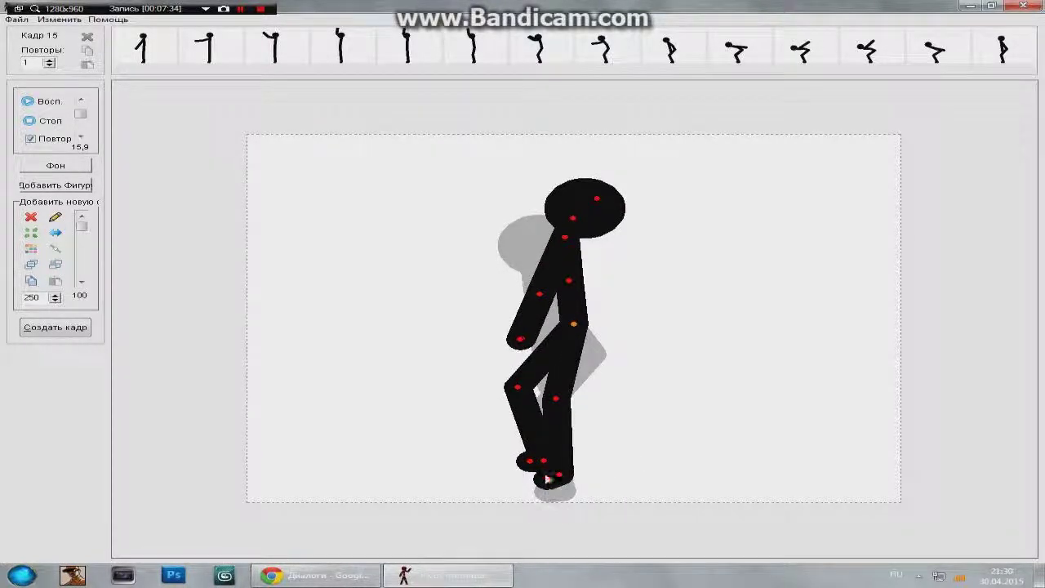
left_click_drag(517, 390, 555, 418)
left_click_drag(620, 463, 548, 479)
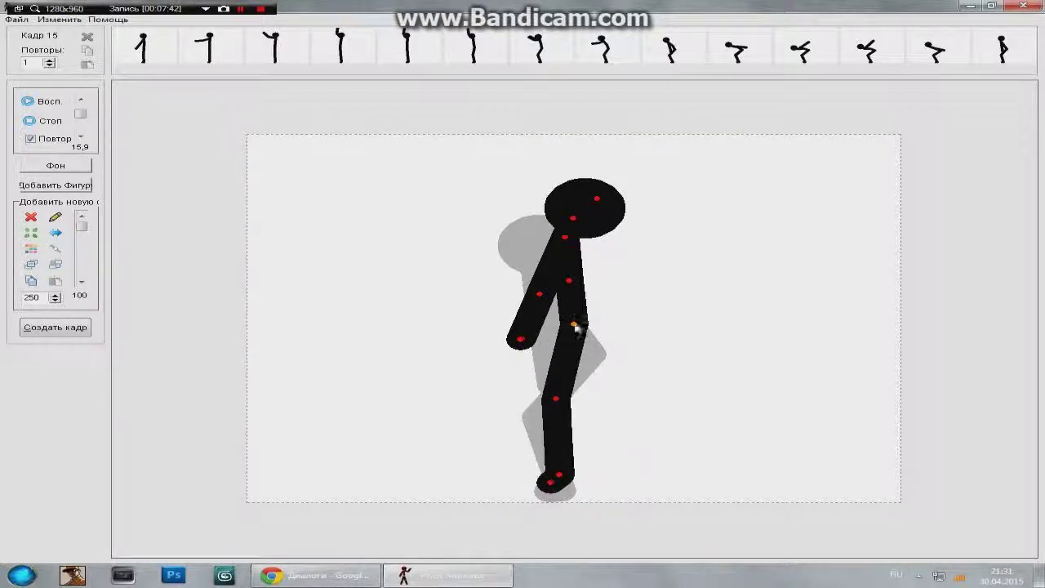
Lower the figure onto the previous footing, swing both arms forward to about shoulder height, adjust the head and add frame 15.
left_click_drag(575, 324, 572, 332)
left_click_drag(569, 285, 438, 247)
left_click_drag(542, 298, 438, 247)
left_click_drag(614, 207, 582, 222)
key("Return")
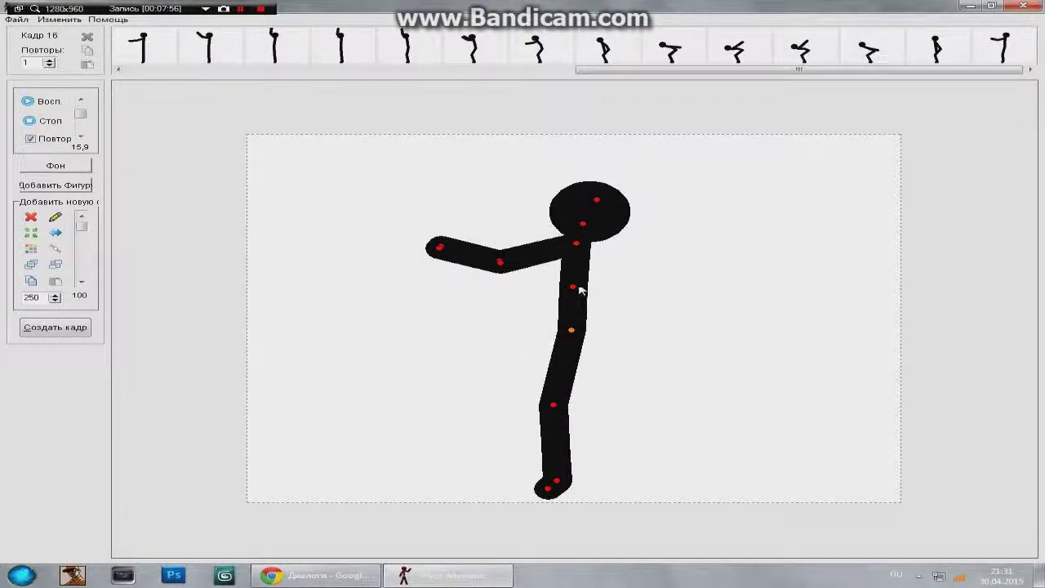
In frame 16, lean the torso and head backward and raise both arms, with bent elbows and forearms pointing up.
left_click_drag(574, 288, 583, 287)
left_click_drag(597, 246, 606, 247)
left_click_drag(524, 245, 542, 211)
left_click_drag(529, 170, 553, 167)
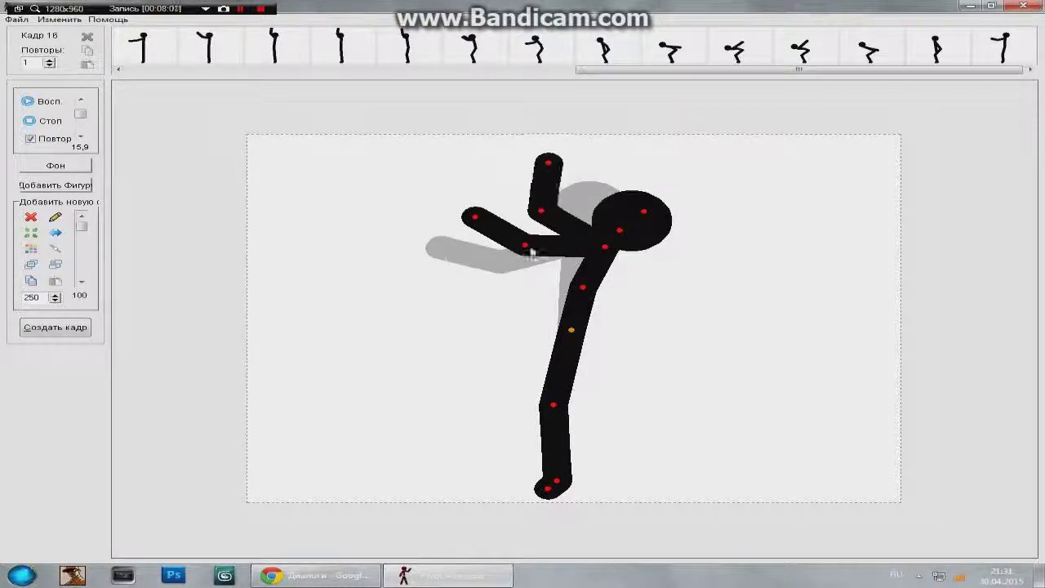
left_click_drag(526, 247, 541, 211)
left_click_drag(525, 168, 543, 165)
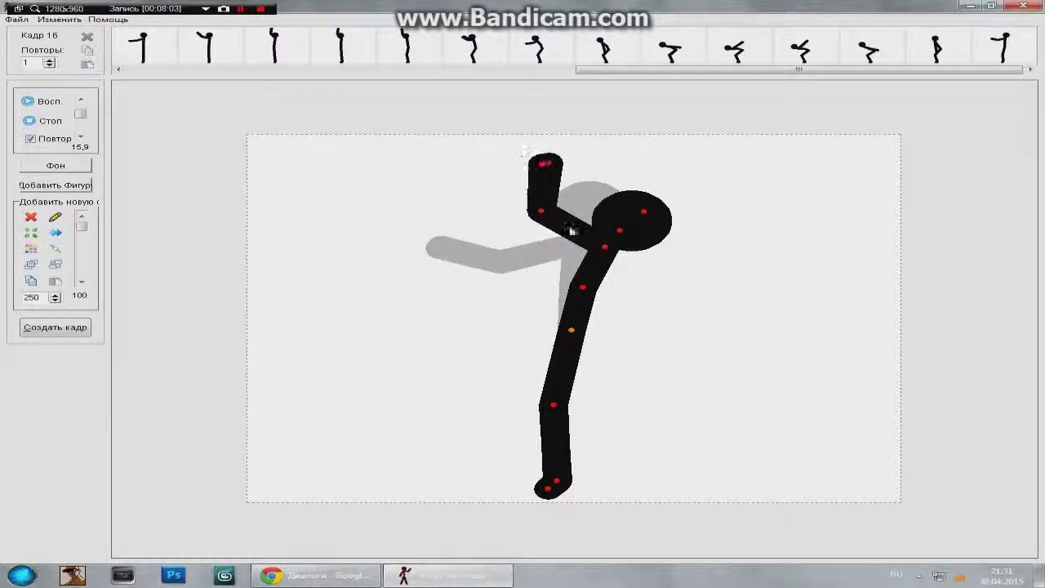
Move both of frame 16's knees back under the hips and bring the shins and feet together so the legs overlap.
left_click_drag(555, 406, 567, 406)
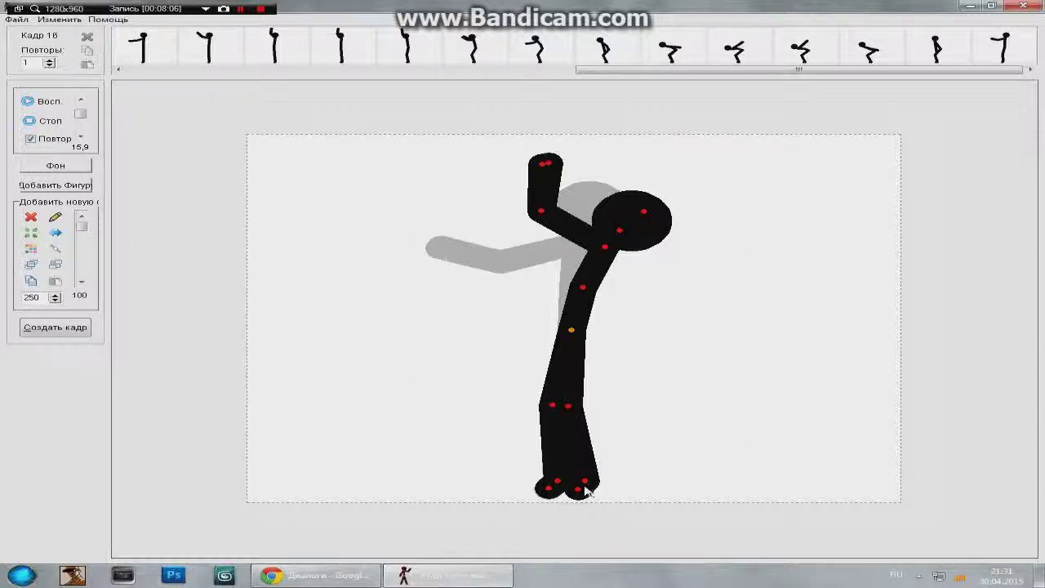
left_click_drag(585, 482, 567, 493)
left_click_drag(554, 406, 567, 411)
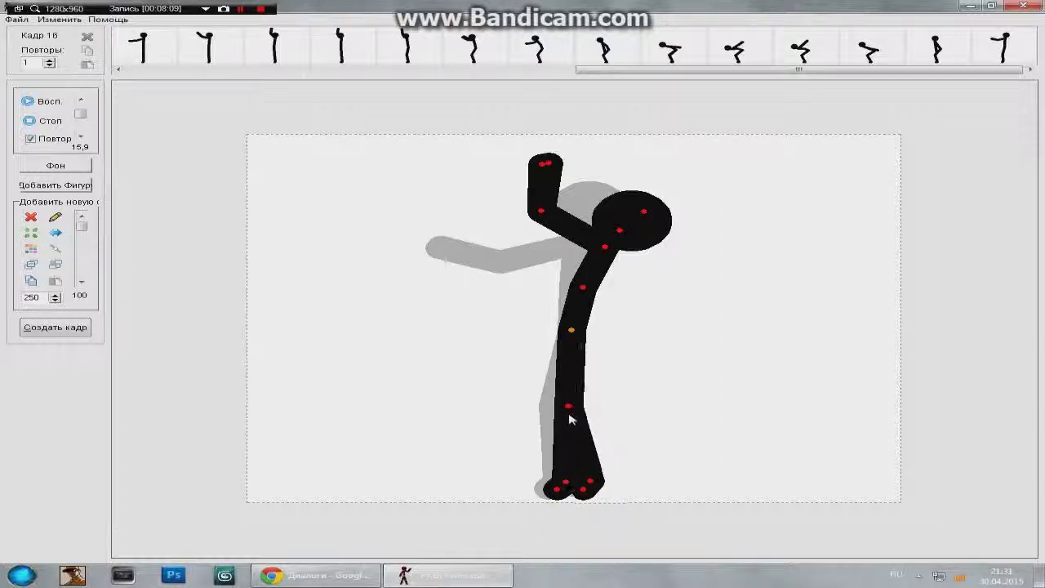
left_click_drag(590, 484, 565, 491)
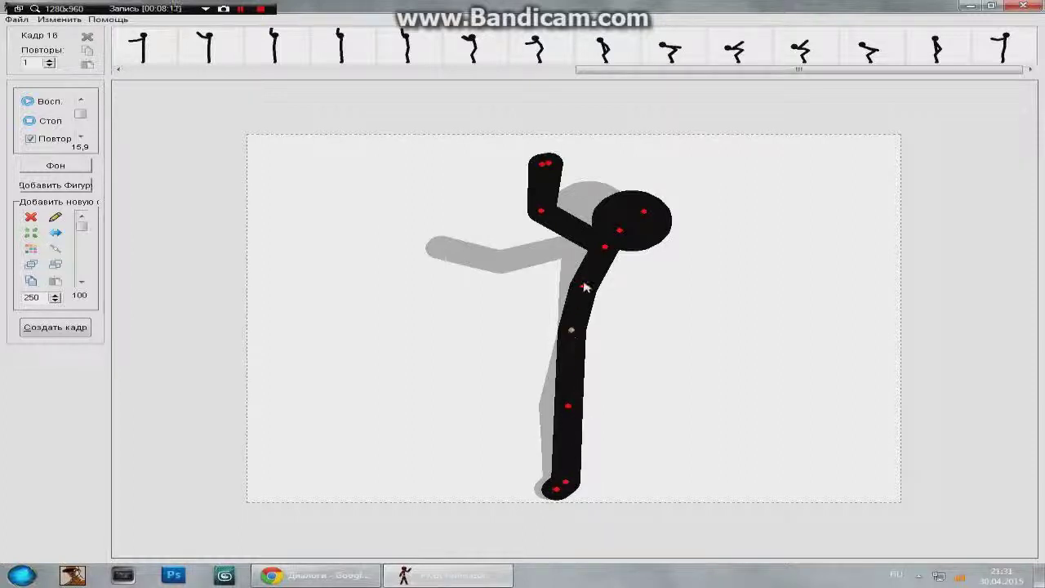
Lean the upper torso further back, lift the figure off the ground with both legs straightened, and add frame 16.
left_click_drag(605, 248, 611, 260)
left_click_drag(571, 331, 573, 312)
left_click_drag(556, 394, 562, 399)
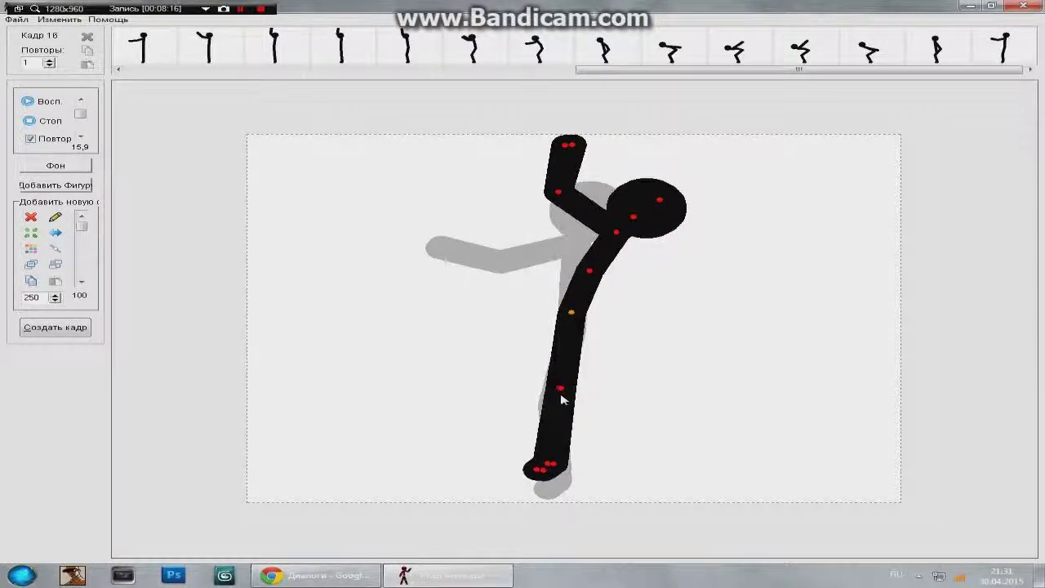
key("Return")
In frame 17, tilt the whole figure backward, raise both bent arms with overlapping forearms, and tip the head upward.
left_click_drag(576, 296, 645, 212)
left_click_drag(572, 187, 587, 177)
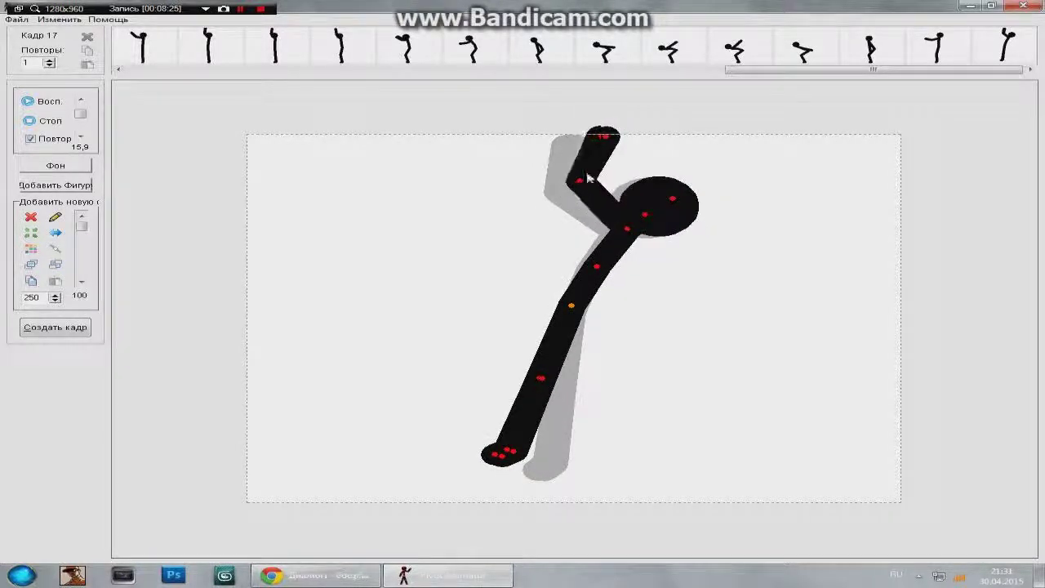
left_click_drag(608, 140, 613, 145)
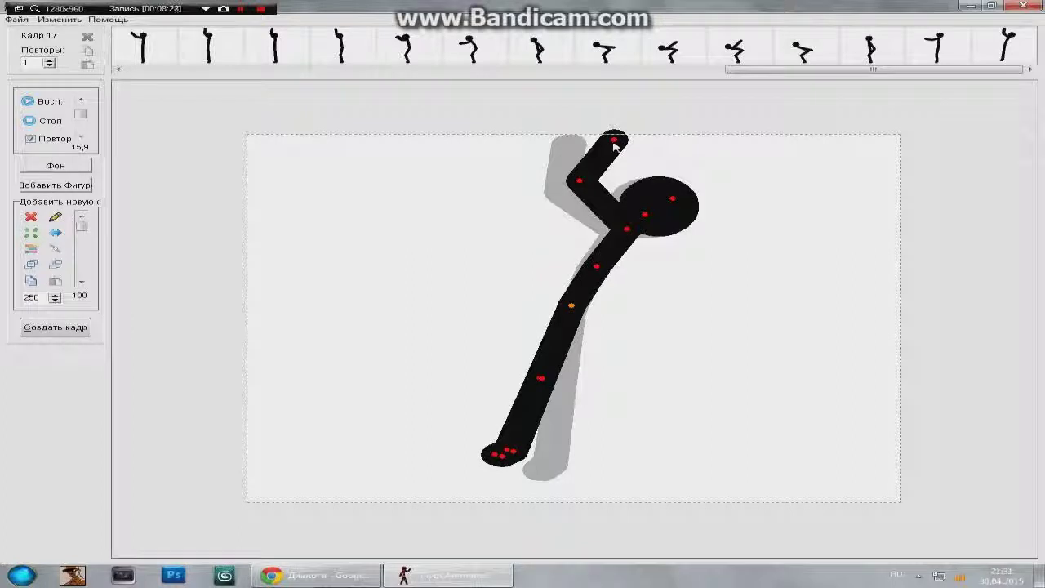
left_click_drag(643, 210, 646, 185)
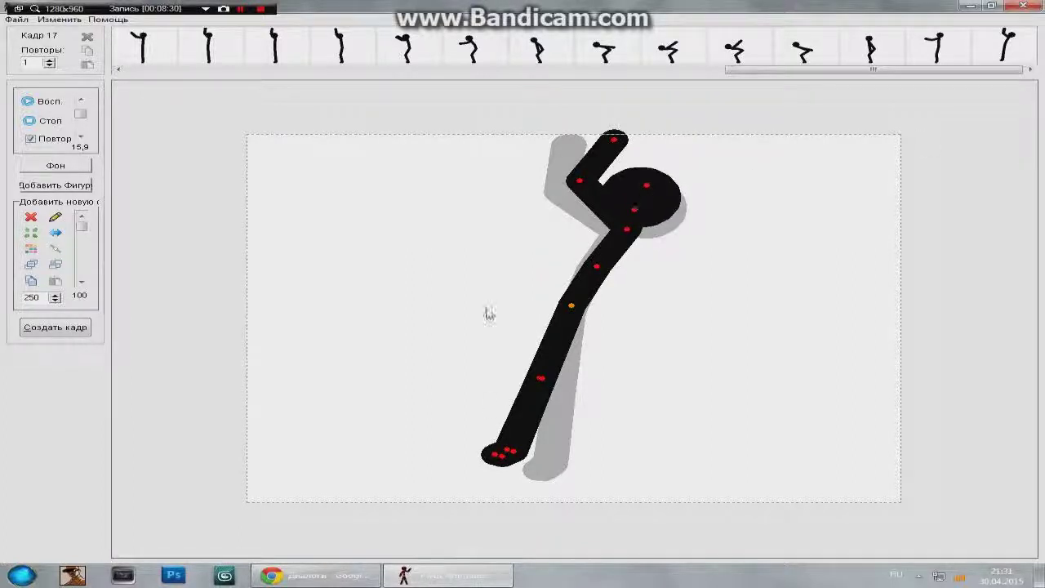
Bend both of frame 17's knees forward and lower the shins so the two legs overlap.
left_click_drag(539, 382, 527, 349)
left_click_drag(467, 436, 507, 453)
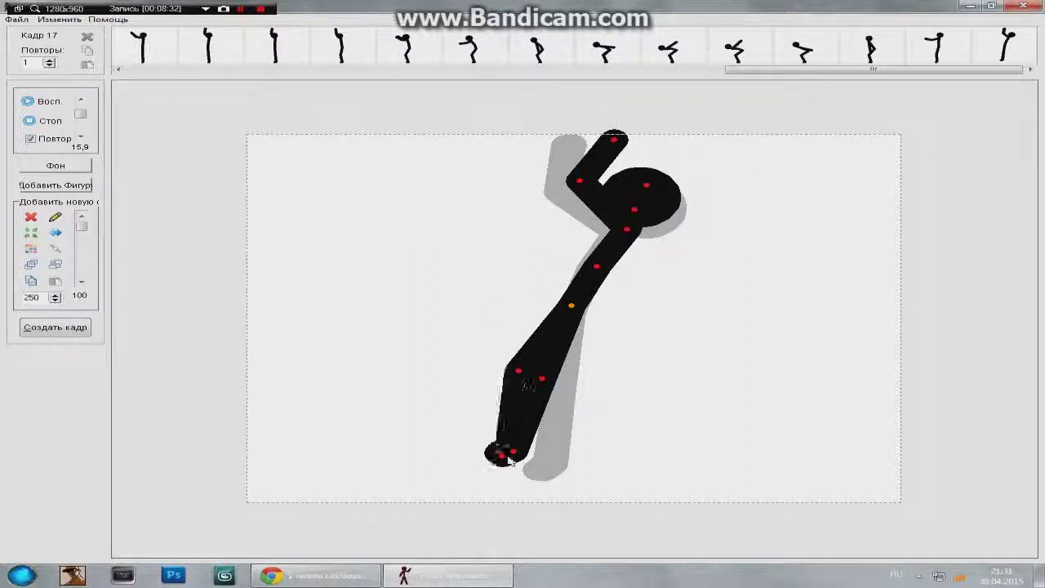
left_click_drag(543, 380, 510, 383)
left_click_drag(466, 436, 512, 462)
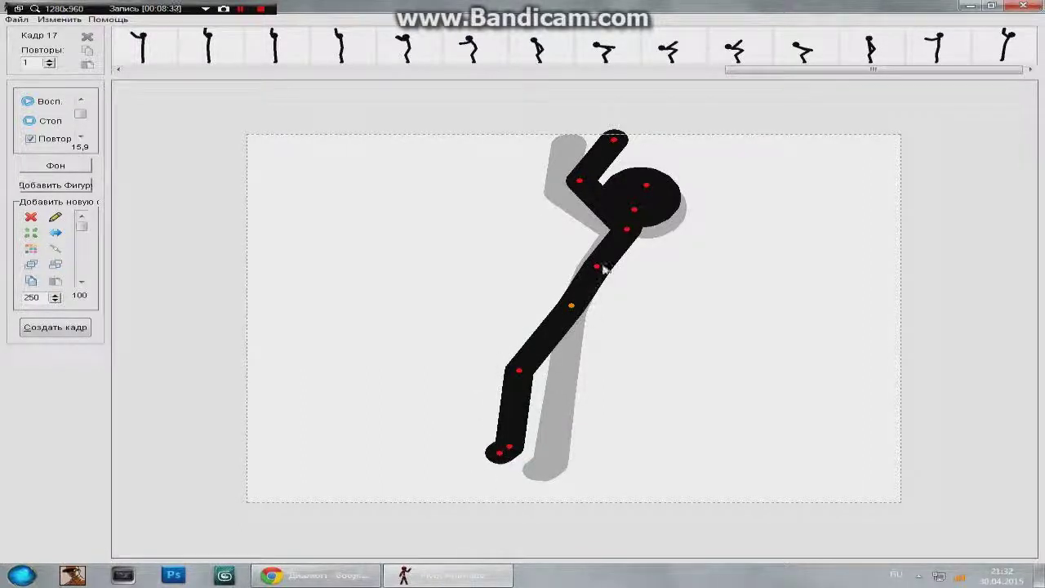
Lean frame 17's torso further back and raise both knees forward, bringing the feet back together under them.
left_click_drag(603, 268, 607, 269)
left_click_drag(517, 369, 503, 361)
left_click_drag(475, 435, 528, 436)
left_click_drag(519, 370, 502, 362)
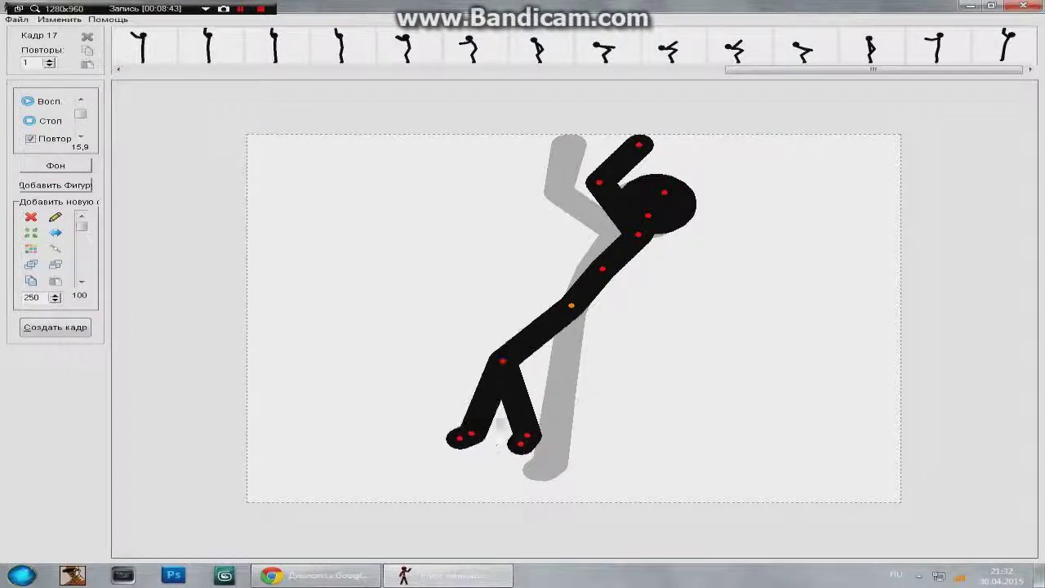
left_click_drag(526, 438, 508, 454)
Align frame 17's torso with the thighs, shift the figure up and backward over the bent legs, and add the frame.
left_click_drag(604, 272, 613, 279)
left_click_drag(504, 368, 504, 372)
left_click_drag(571, 307, 587, 298)
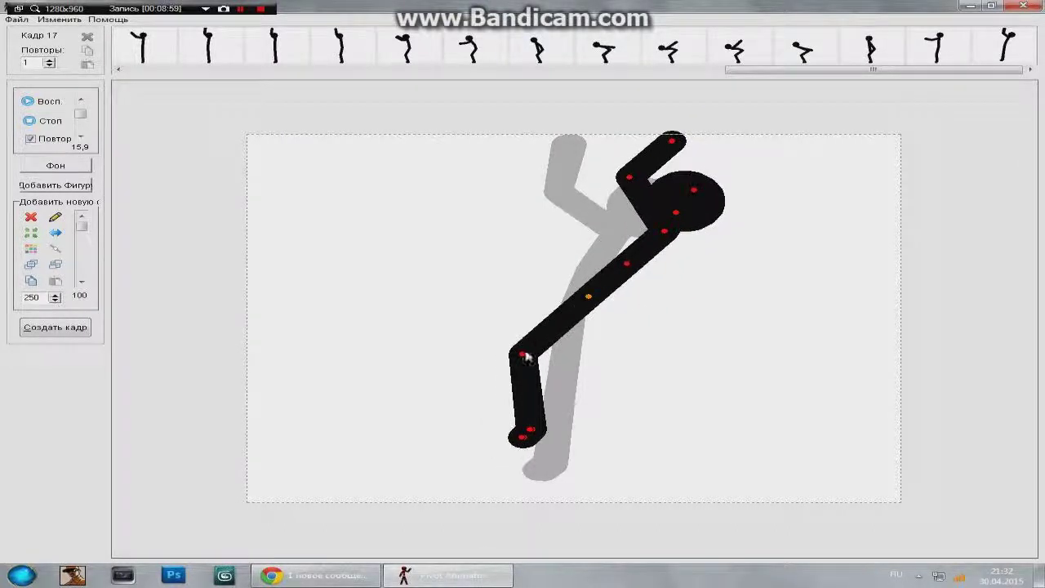
left_click_drag(523, 357, 524, 364)
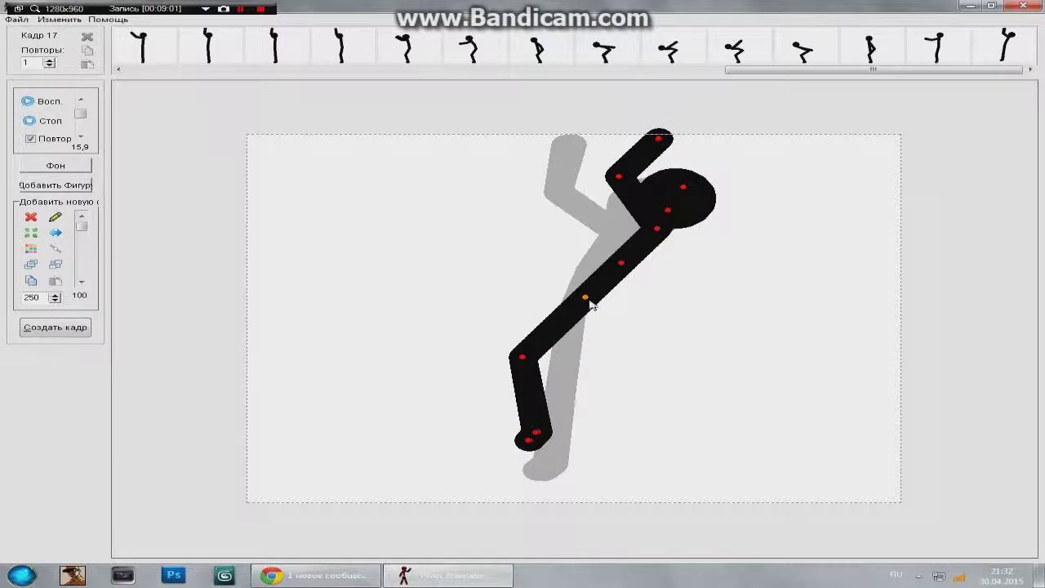
left_click(55, 327)
Preview the animation and step back and forth through the latest frames up to frame 17 to check the jump.
left_click(43, 102)
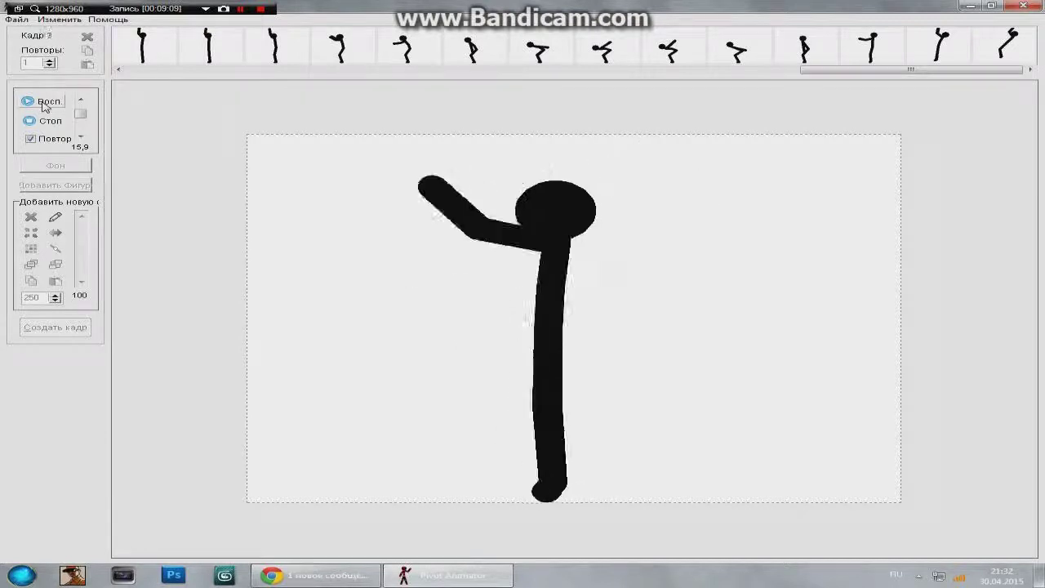
left_click(916, 41)
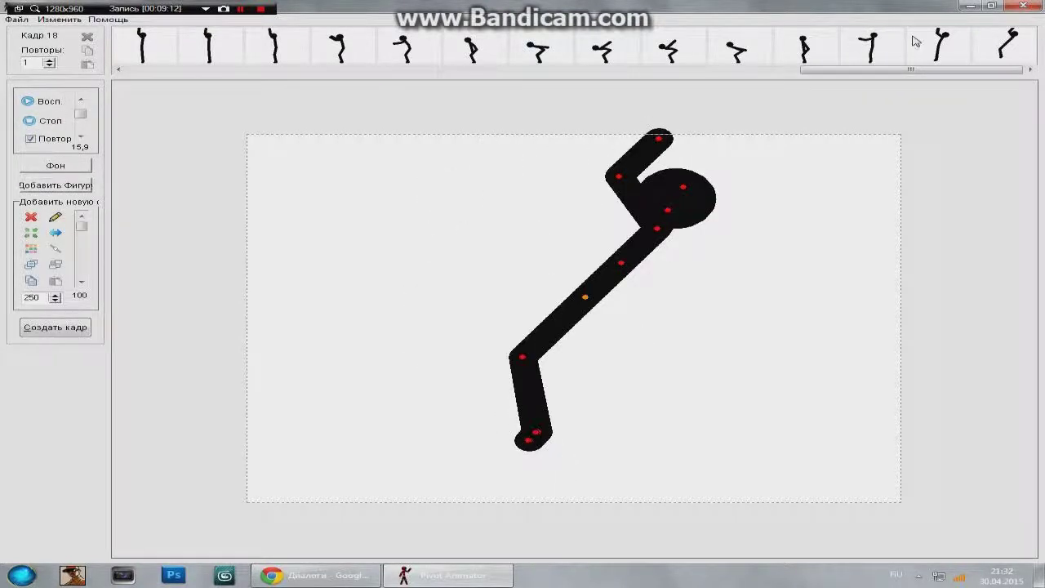
left_click(923, 42)
key("Right")
key("Right")
key("Left")
key("Left")
key("Left")
key("Left")
key("Right")
key("Left")
key("Left")
key("Right")
key("Right")
key("Right")
key("Right")
key("Right")
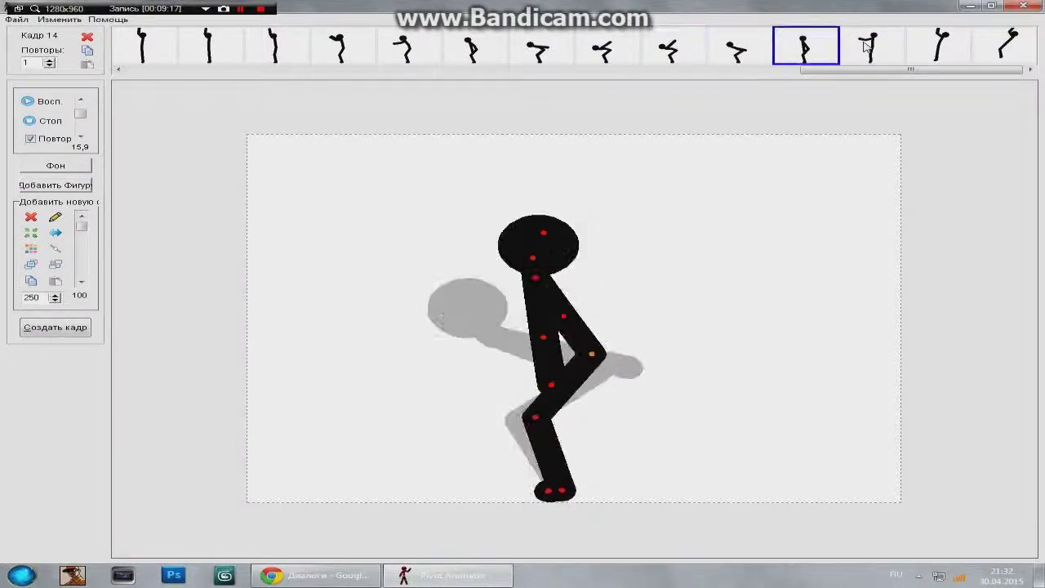
key("Left")
key("Left")
key("Left")
key("Right")
key("Right")
key("Right")
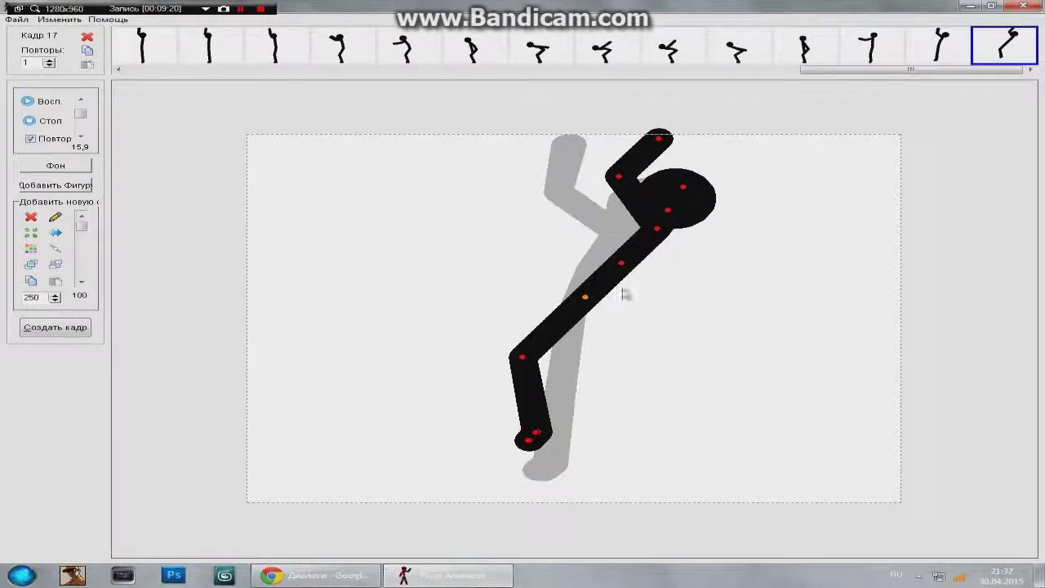
In frame 18, lean the torso back and raise both knees forward above hip height, with the shins hanging down and overlapping.
left_click_drag(624, 272, 479, 383)
left_click_drag(502, 340, 490, 282)
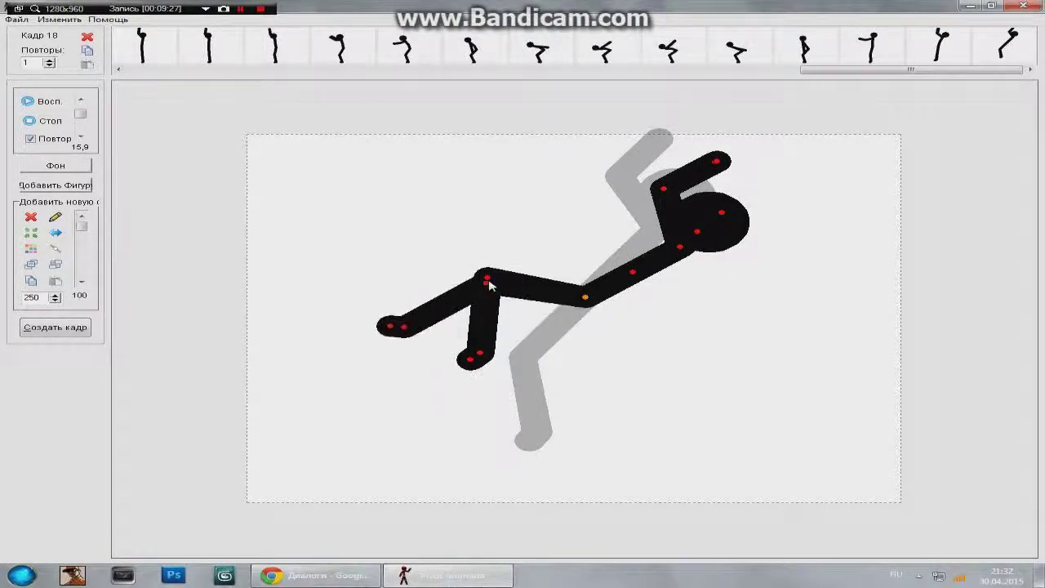
left_click_drag(392, 326, 479, 384)
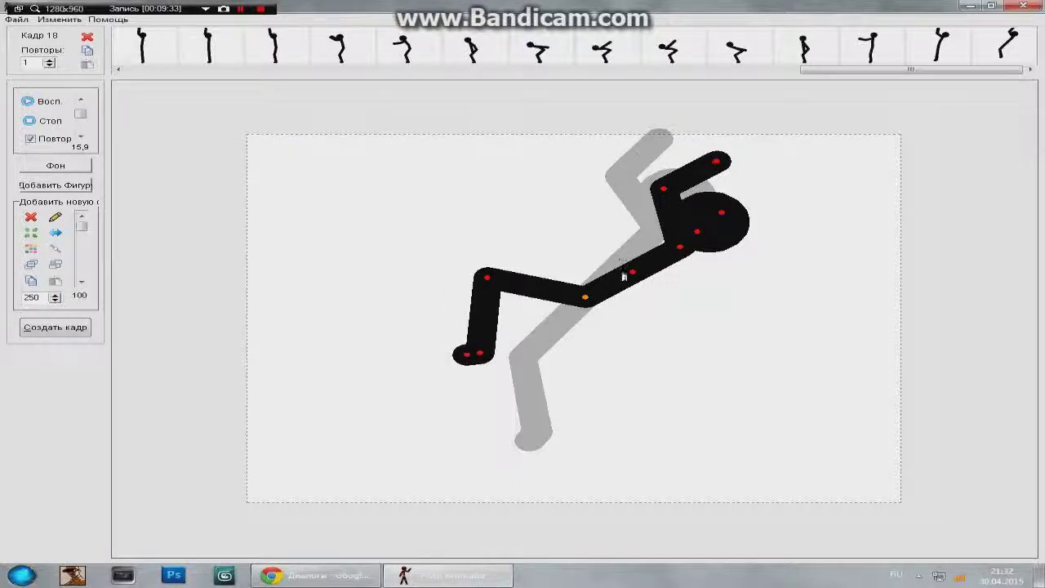
left_click_drag(632, 272, 630, 269)
left_click_drag(676, 242, 669, 238)
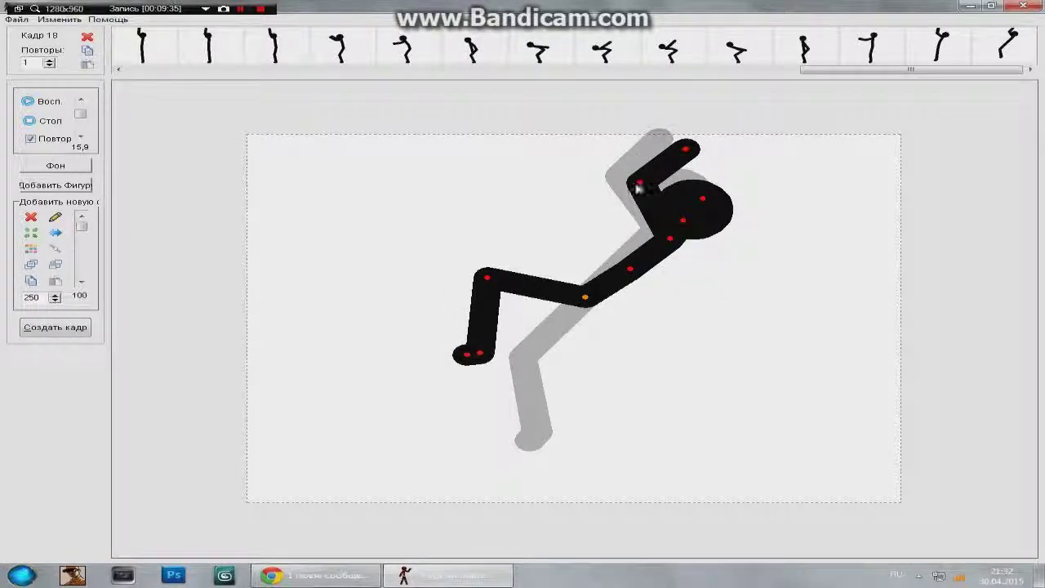
Swing both of frame 18's arms forward over the body with elbows bent and overlapping forearms pointing up.
left_click_drag(640, 182, 603, 205)
left_click_drag(615, 160, 586, 159)
left_click_drag(641, 182, 603, 207)
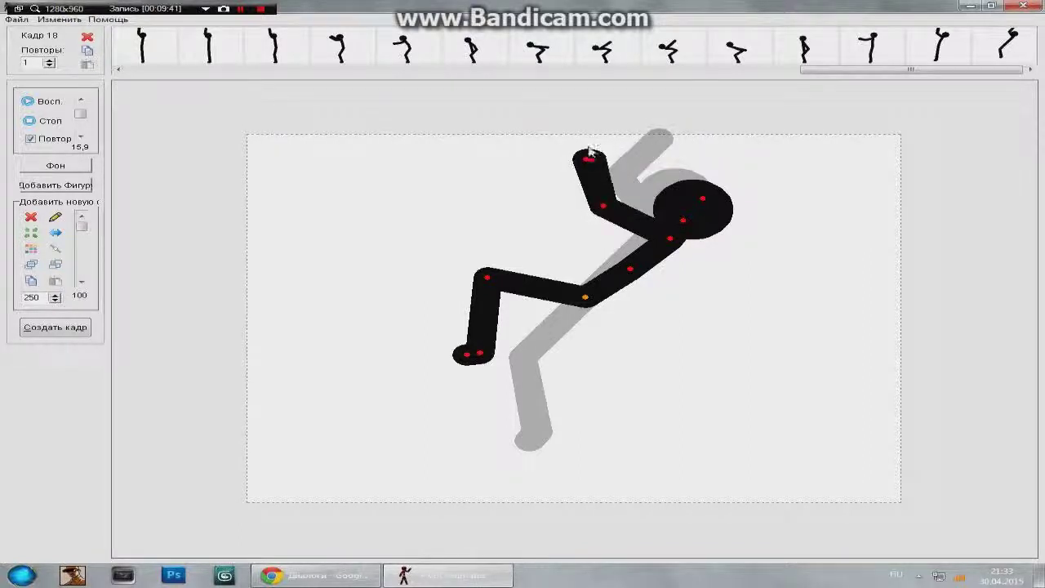
left_click_drag(587, 134, 577, 128)
Tilt the head and torso slightly forward, lift the whole figure higher in the air, and add frame 18.
left_click_drag(685, 222, 680, 215)
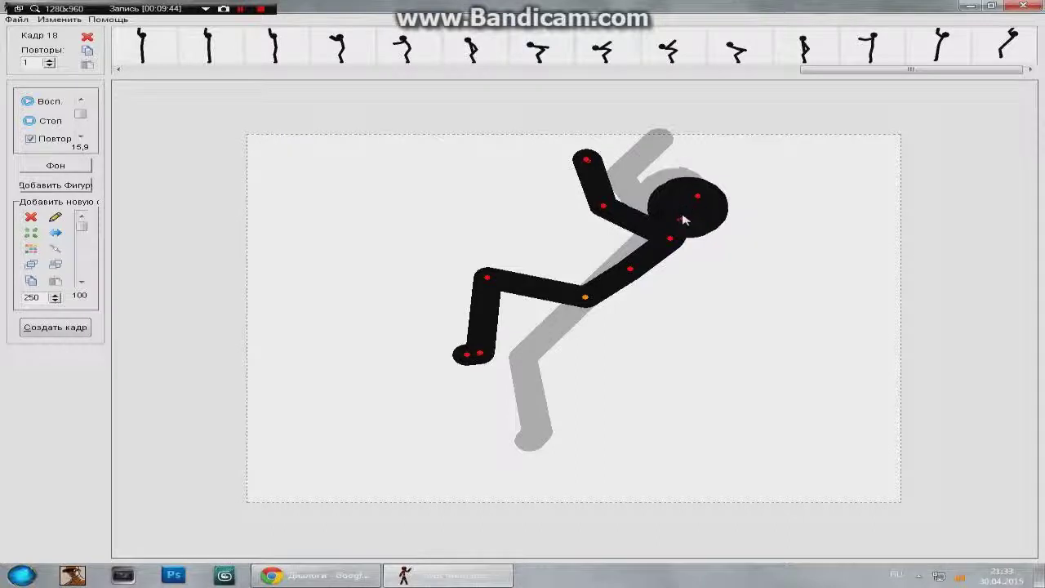
left_click_drag(627, 275, 631, 268)
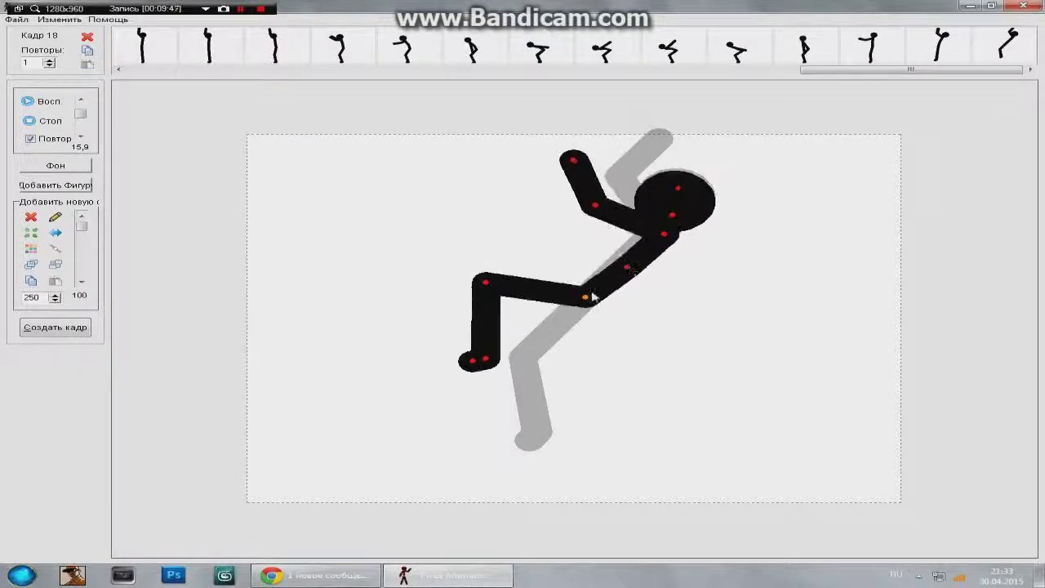
left_click_drag(586, 300, 584, 284)
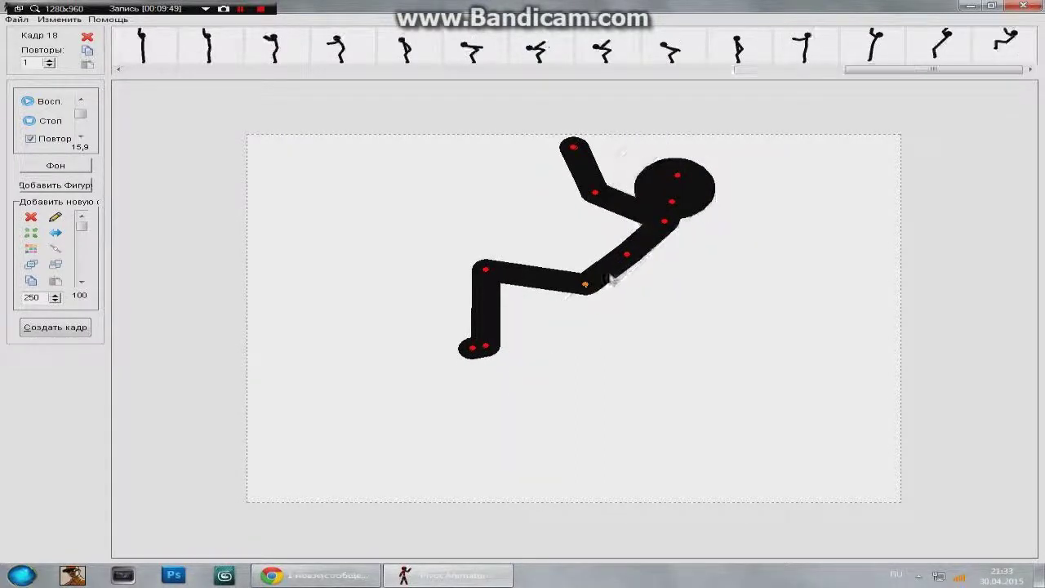
In frame 19, lean the torso back to nearly horizontal and pull the knees up above the hips, with the shins pointing forward.
left_click_drag(628, 254, 642, 277)
left_click_drag(513, 229, 591, 209)
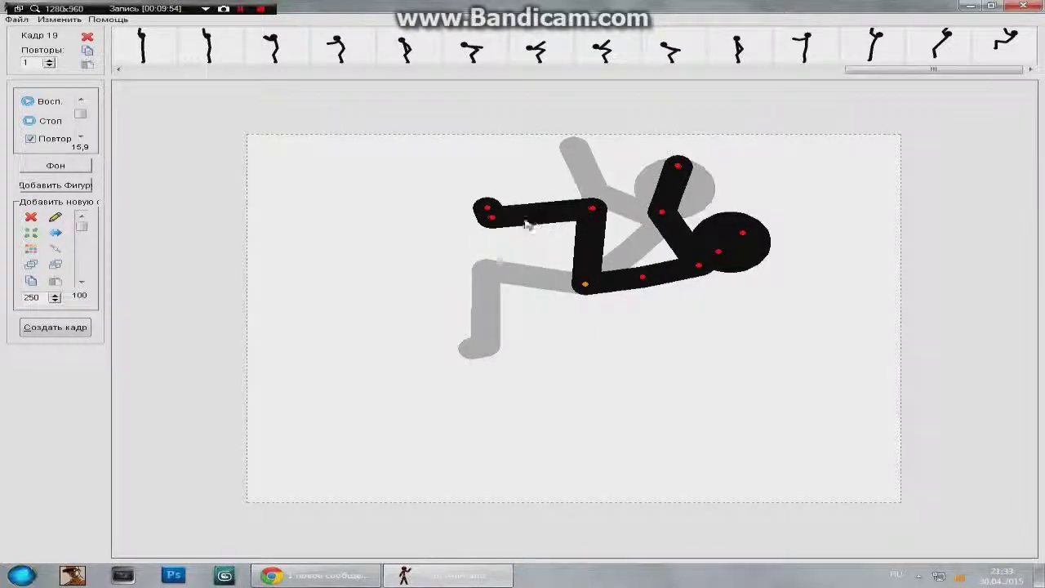
left_click_drag(500, 218, 497, 229)
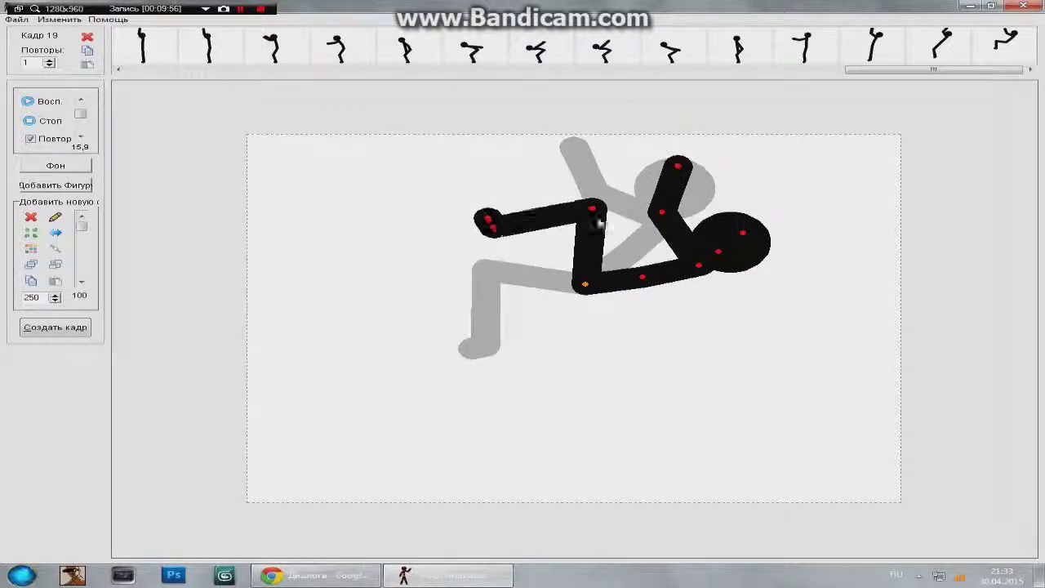
Reach frame 19's arms forward to the knees, raise the figure slightly, and add the frame.
left_click_drag(660, 213, 635, 230)
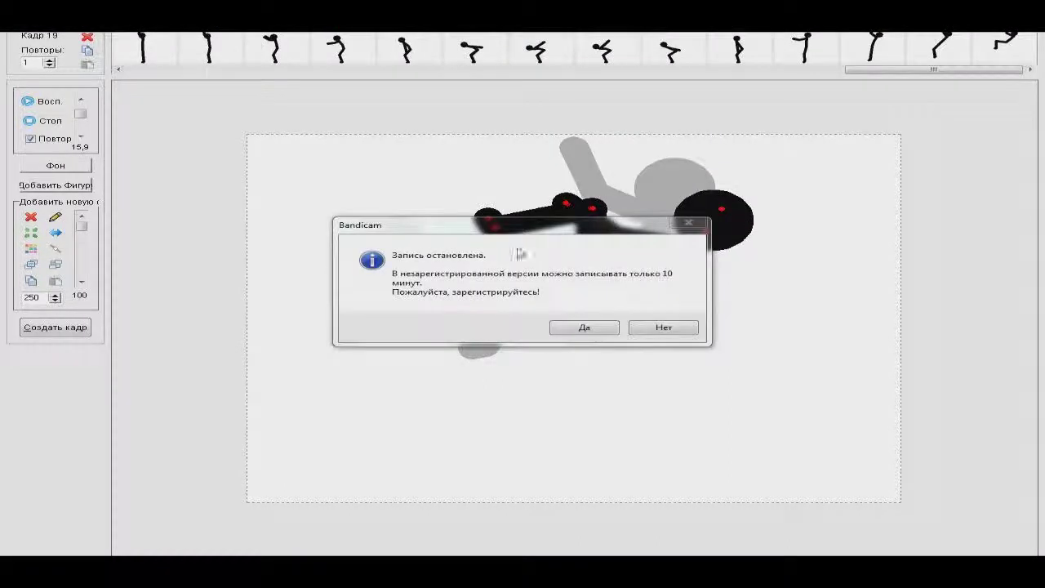
left_click(663, 330)
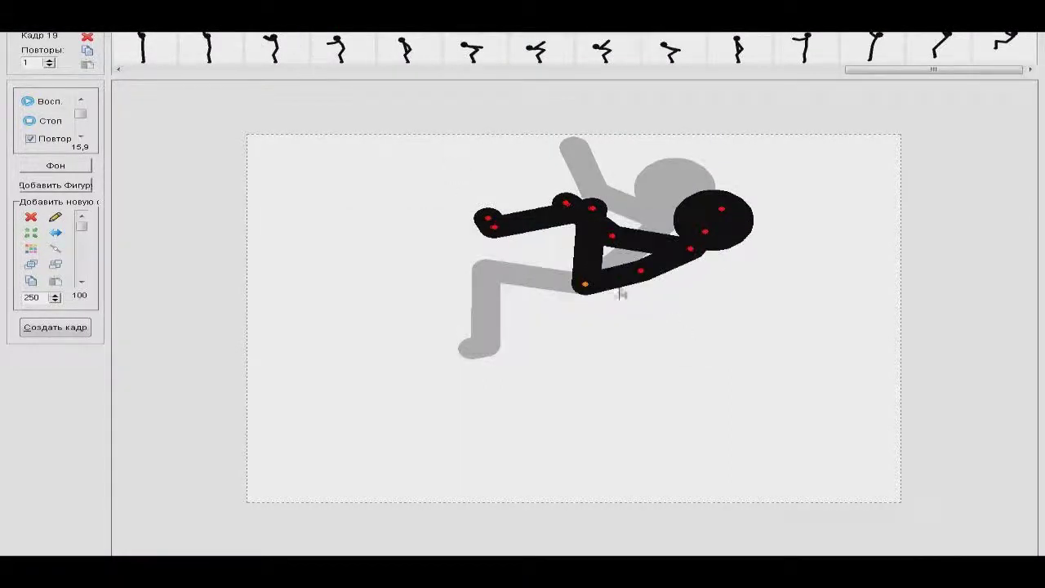
left_click_drag(644, 276, 648, 279)
left_click_drag(584, 286, 564, 267)
key("Return")
Preview the animation and step back and forth through the frames up to frame 19 to check the takeoff and backward rotation.
left_click(30, 100)
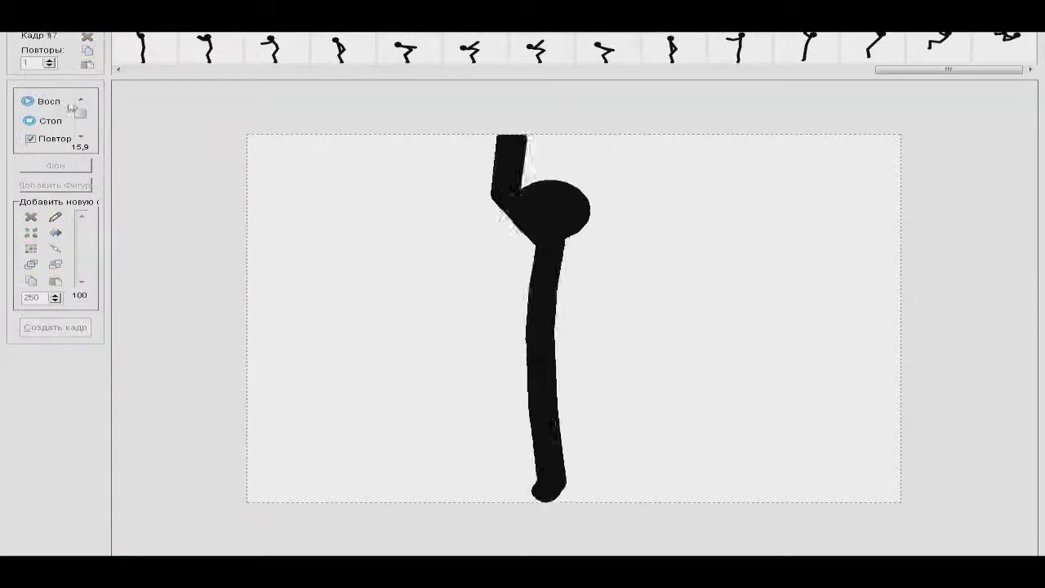
left_click(49, 120)
left_click(477, 41)
left_click(522, 50)
key("Right")
key("Right")
key("Right")
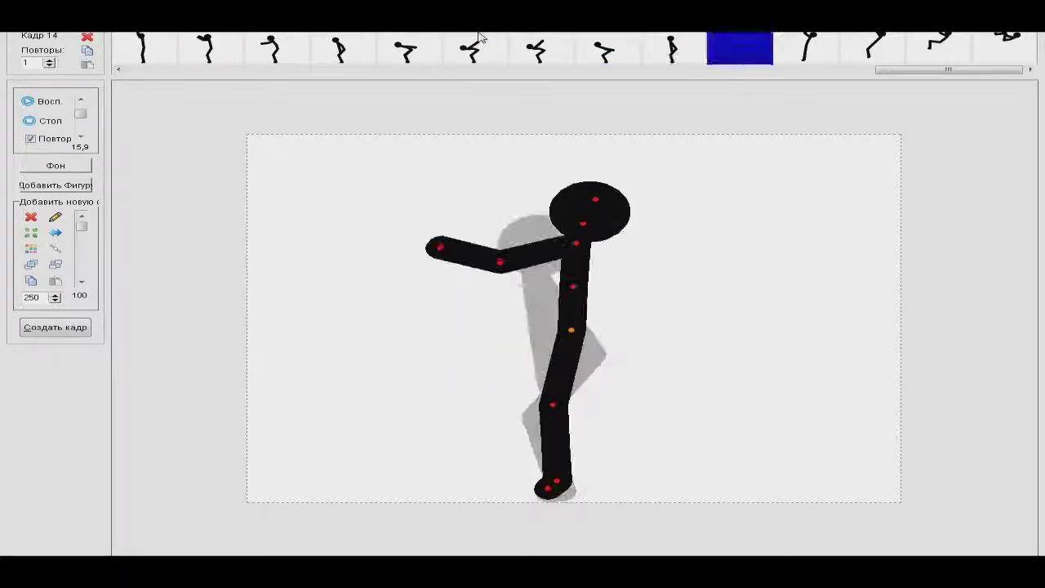
key("Right")
key("Right")
key("Right")
key("Left")
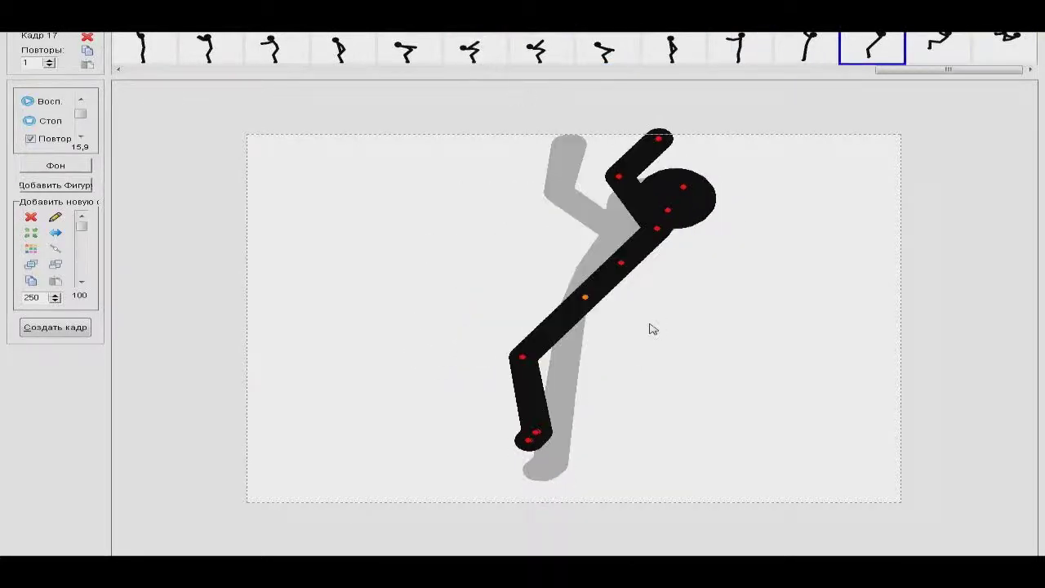
key("Right")
key("Left")
key("Right")
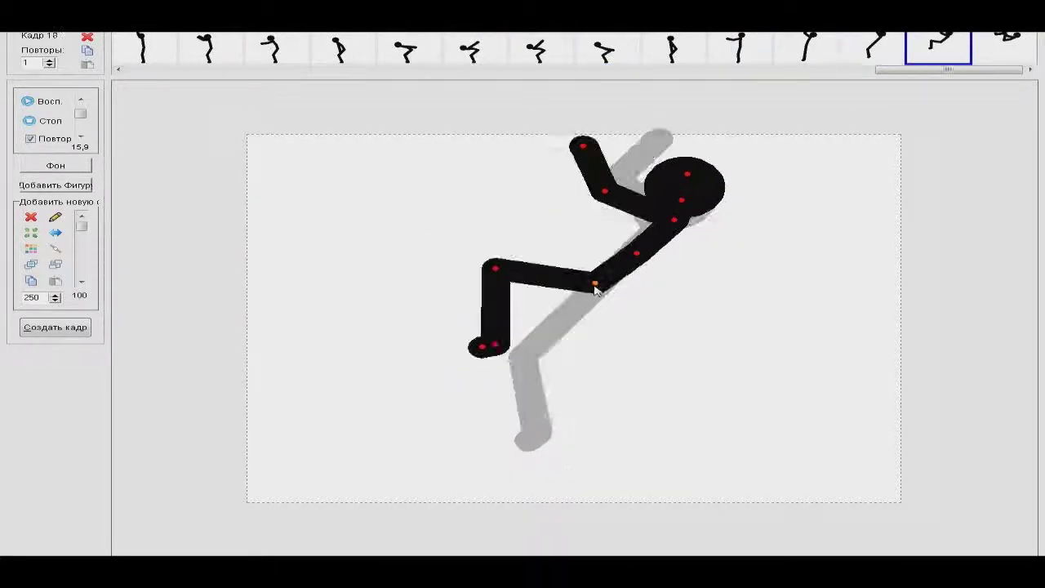
key("Right")
key("Right")
key("Left")
key("Left")
key("Left")
key("Right")
key("Right")
key("Right")
left_click(48, 102)
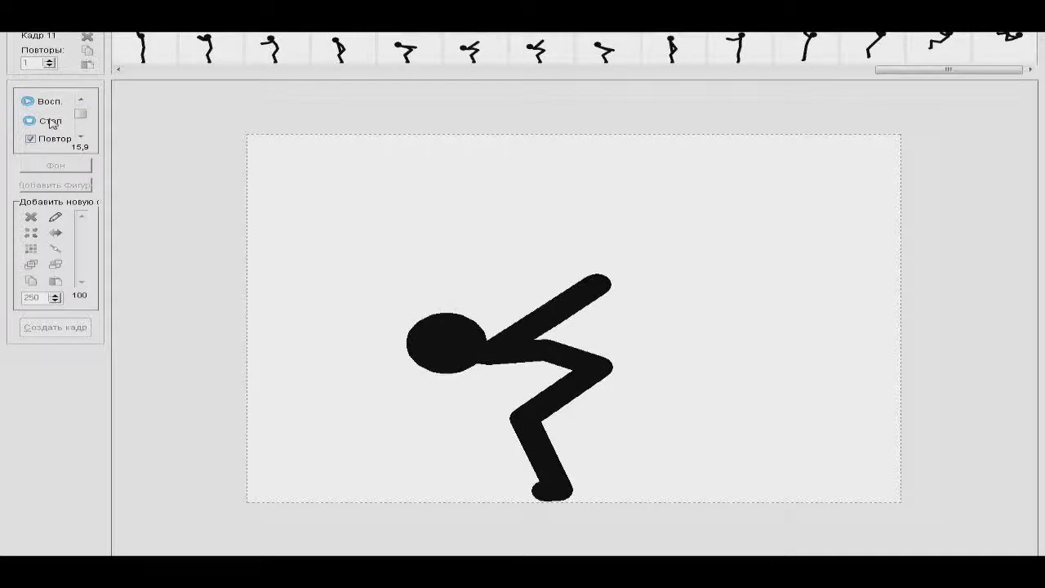
left_click(51, 122)
Rework frame 19 with the legs lowered forward and the forearms raised off the knees, and replay the animation.
left_click(822, 46)
key("Right")
key("Right")
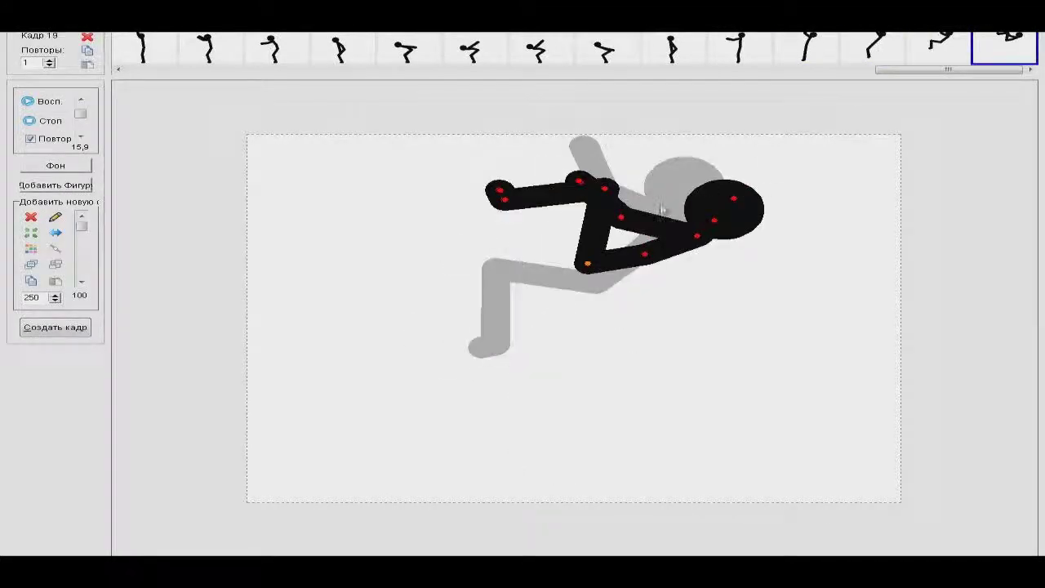
key("Left")
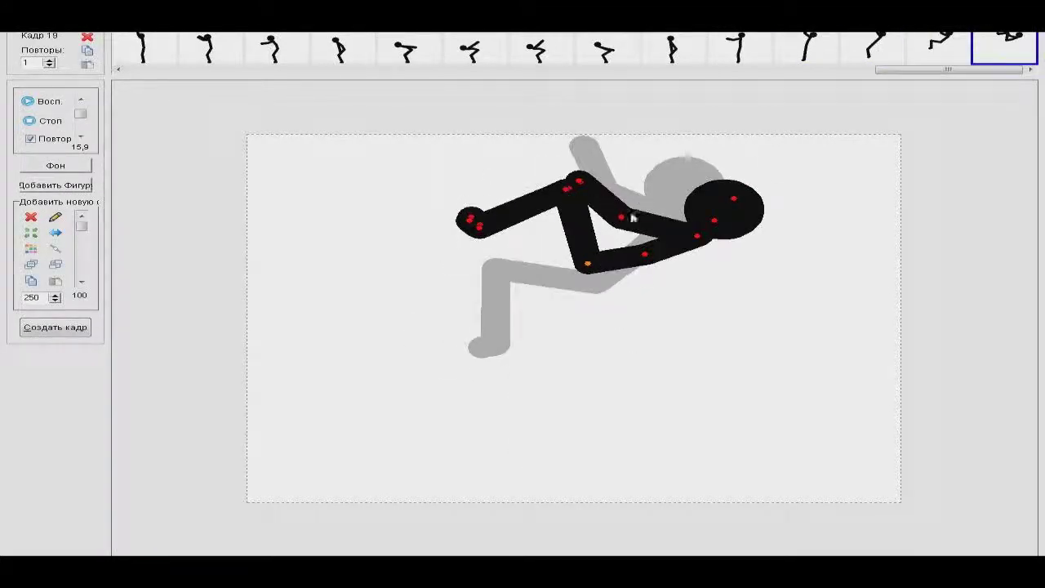
left_click_drag(636, 205, 638, 208)
key("Left")
key("Right")
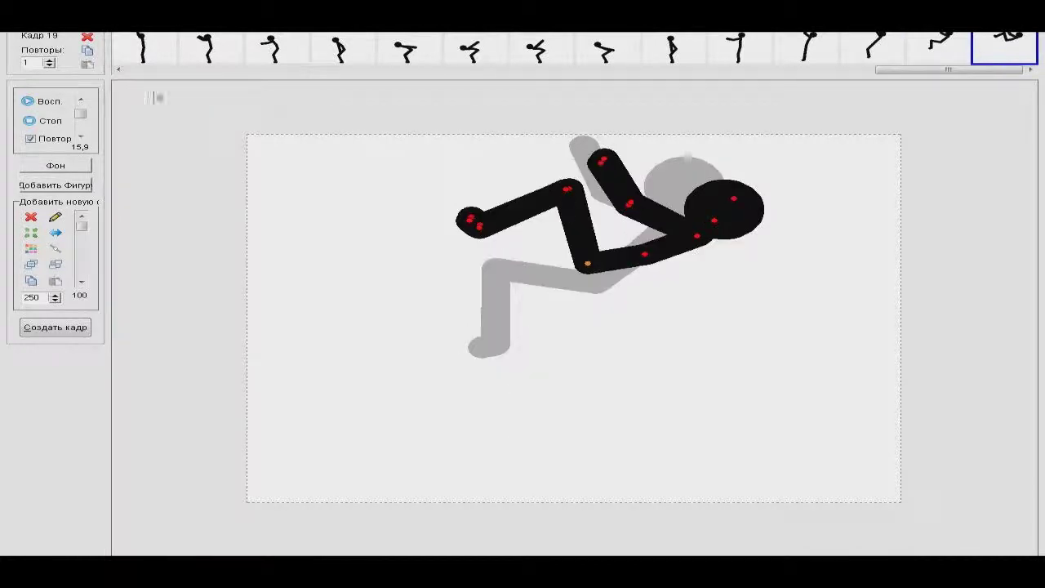
left_click(39, 102)
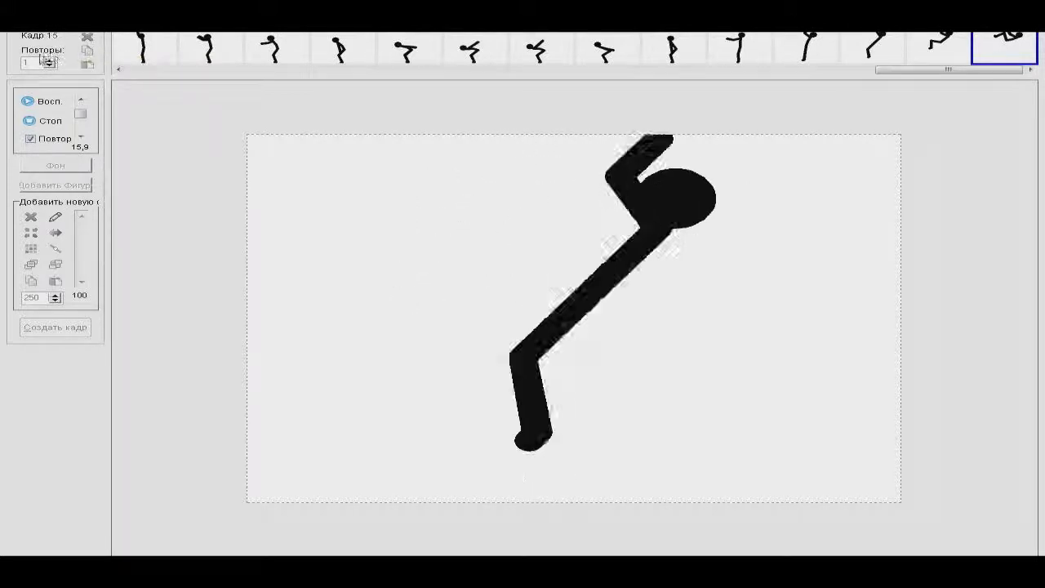
left_click(49, 122)
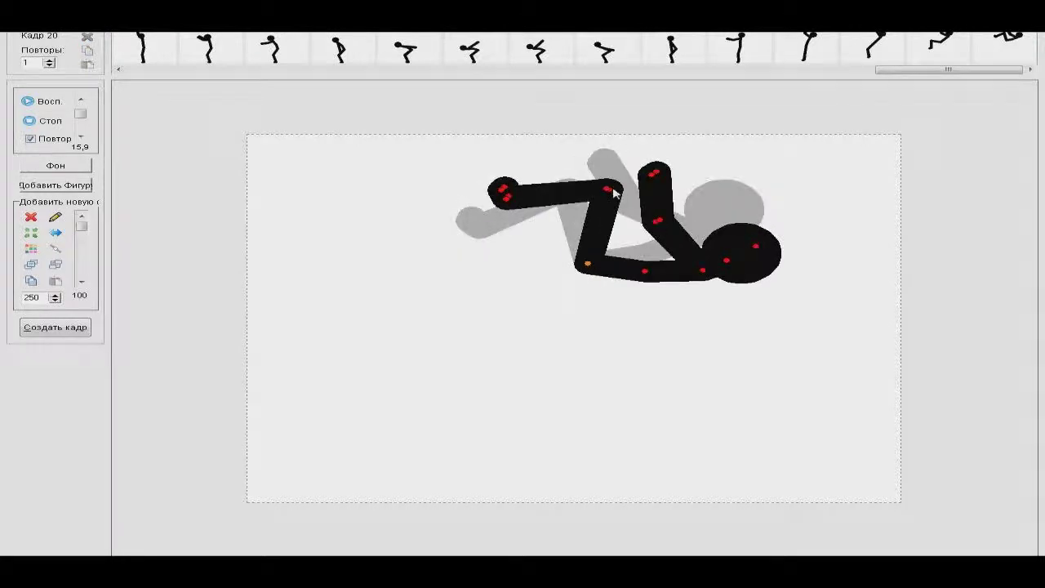
In frame 20, tuck the knees toward the chest, bring both hands onto the shins, level the head with the flat torso, and add the frame.
left_click_drag(614, 191, 639, 229)
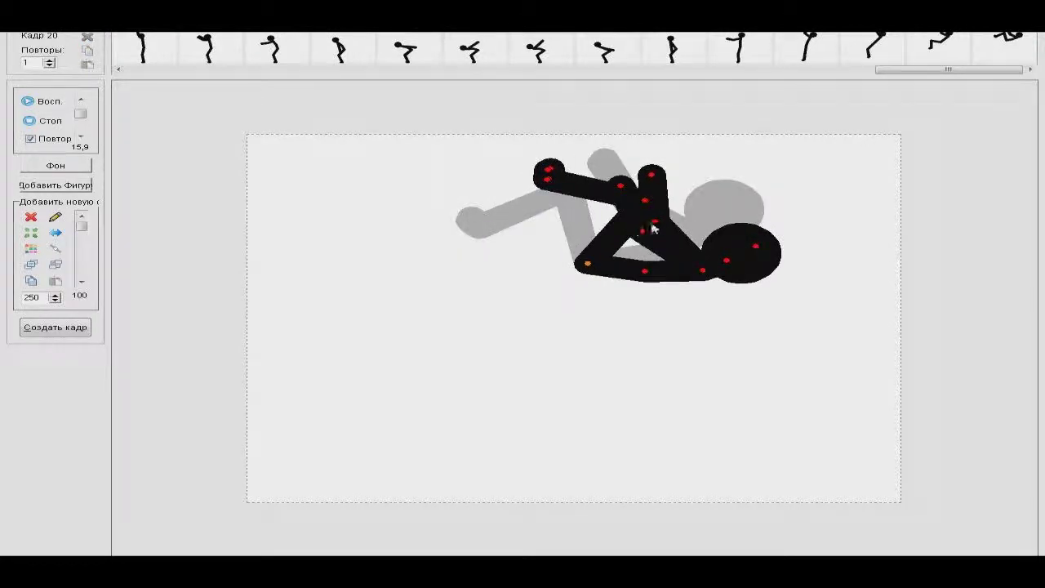
left_click_drag(651, 174, 620, 188)
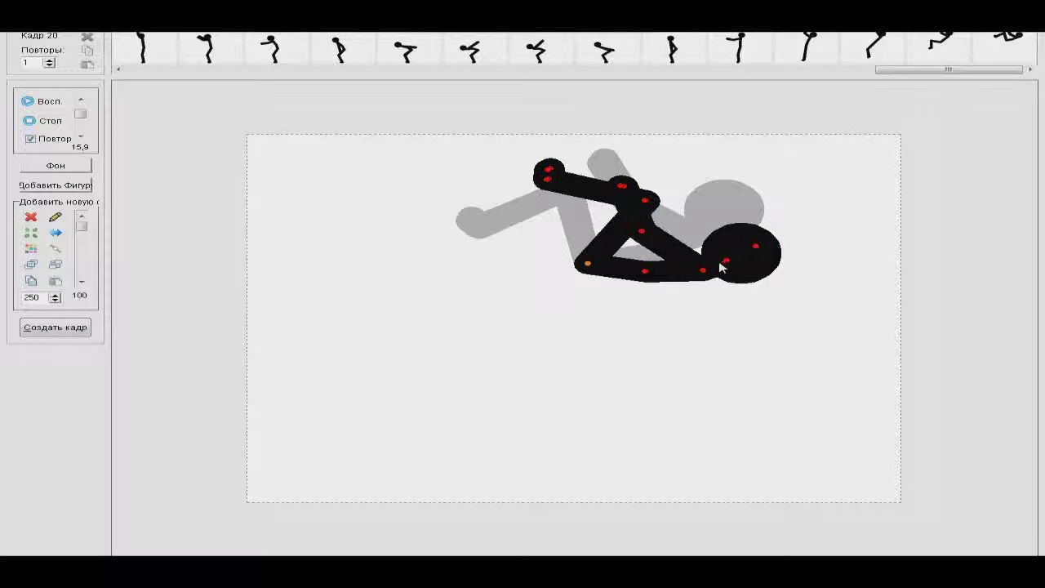
left_click_drag(765, 254, 769, 265)
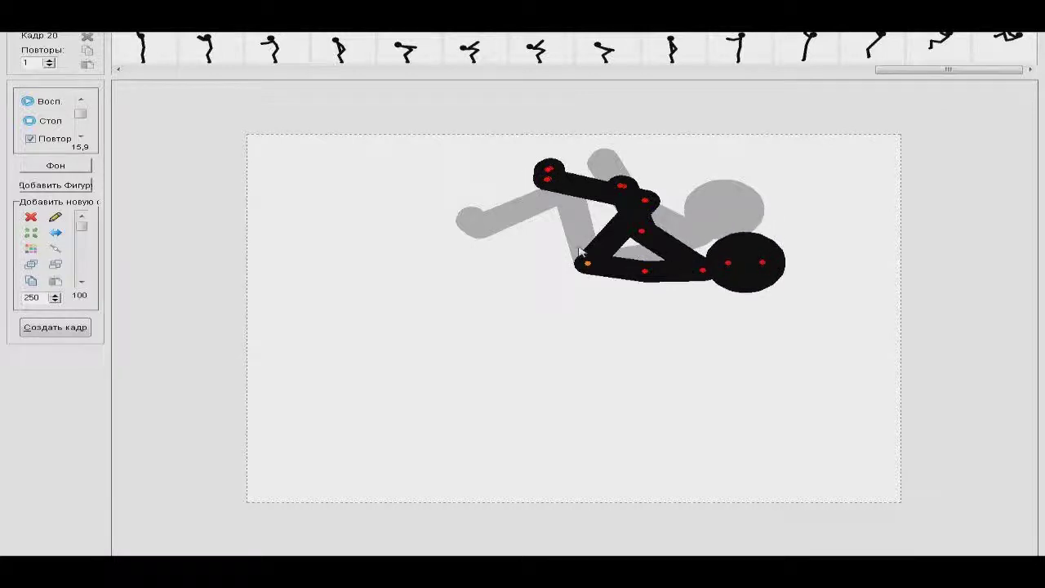
left_click_drag(589, 262, 702, 243)
key("space")
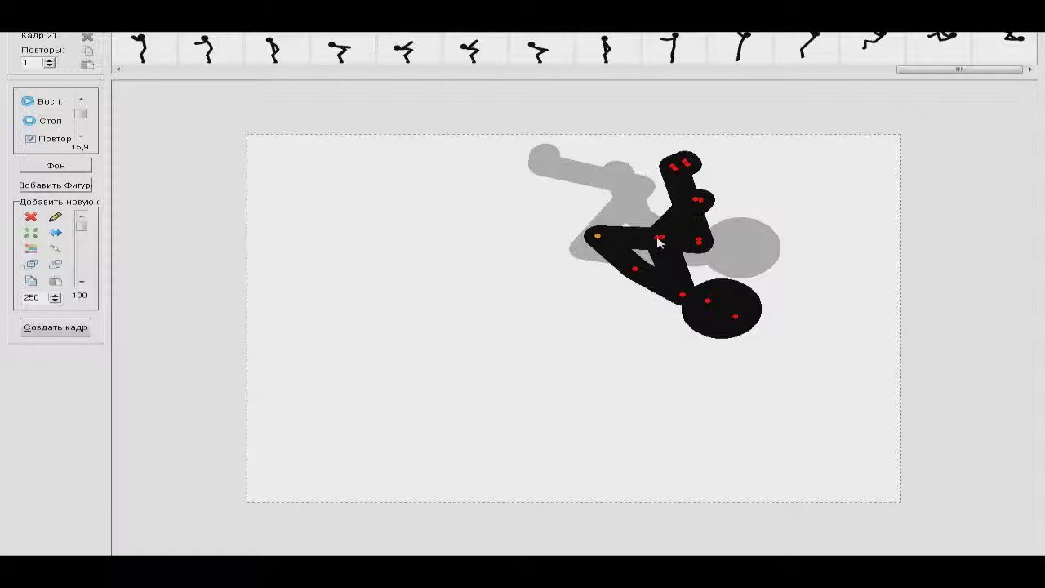
Rotate the tucked figure further backward through frames 21 and 22 until the head hangs below the hips, and preview the animation.
left_click_drag(737, 323, 686, 295)
left_click_drag(624, 255, 600, 230)
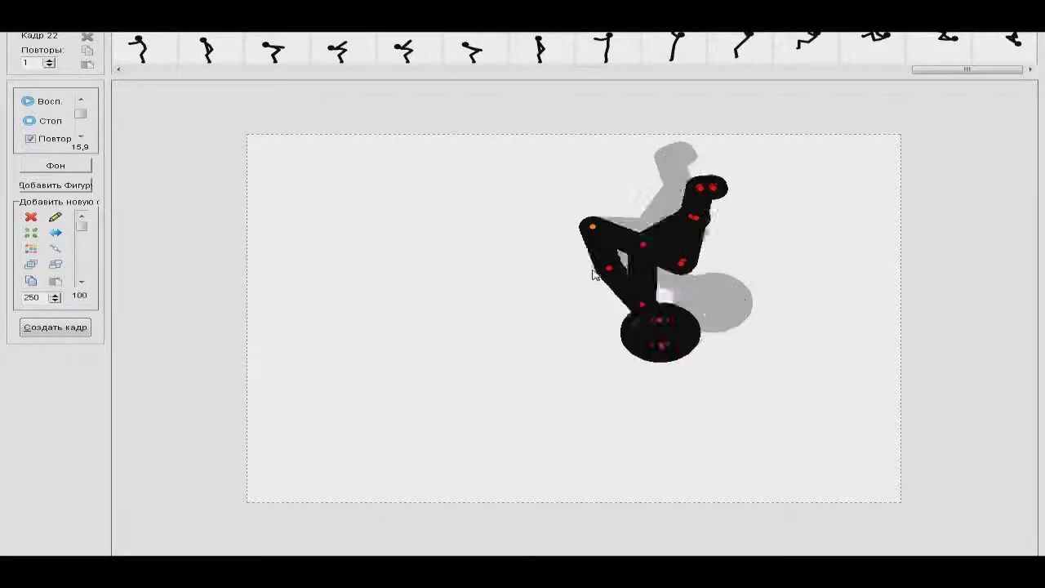
left_click_drag(593, 272, 631, 214)
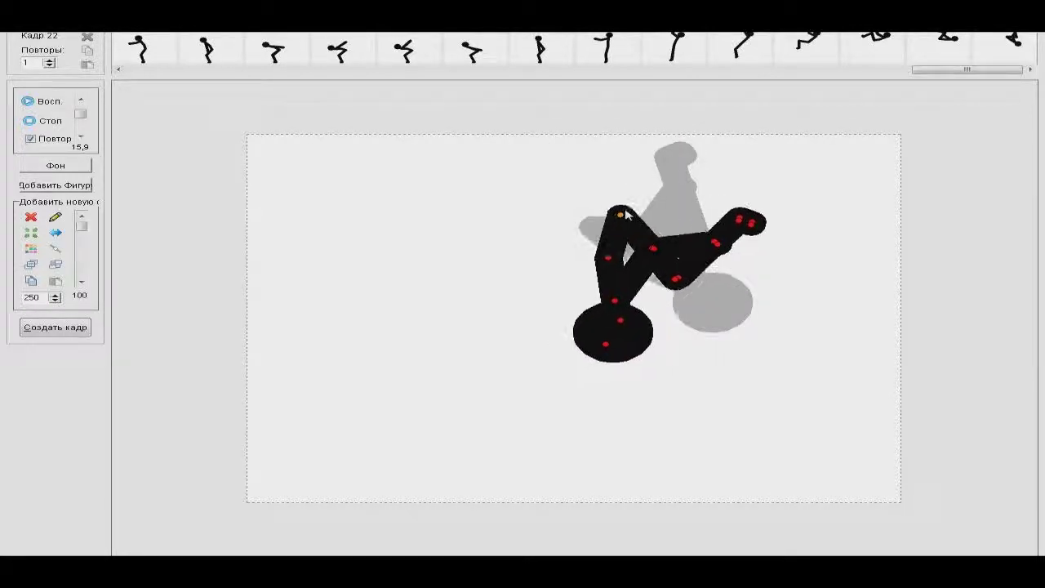
left_click(48, 100)
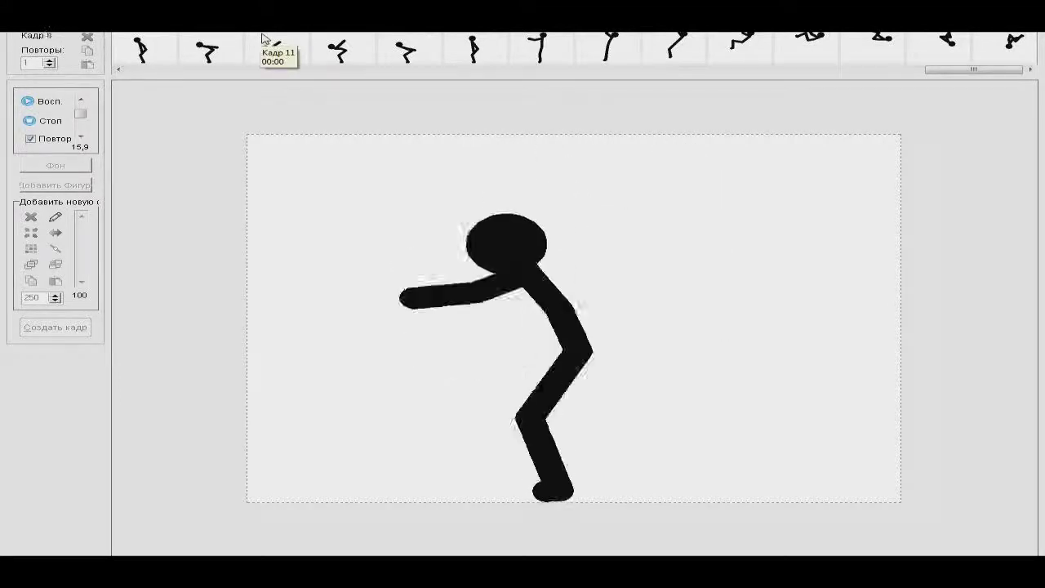
left_click(49, 120)
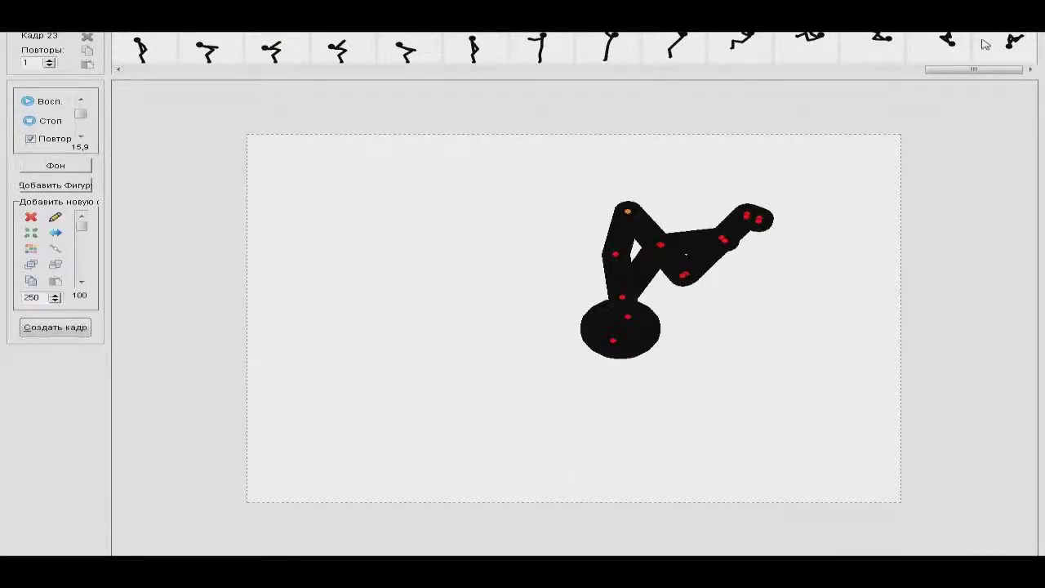
In frame 23, rotate the torso face-down with the thighs under the hips and overlapping shins extended backward, and add the frame.
left_click_drag(617, 261, 670, 230)
left_click_drag(644, 303, 664, 305)
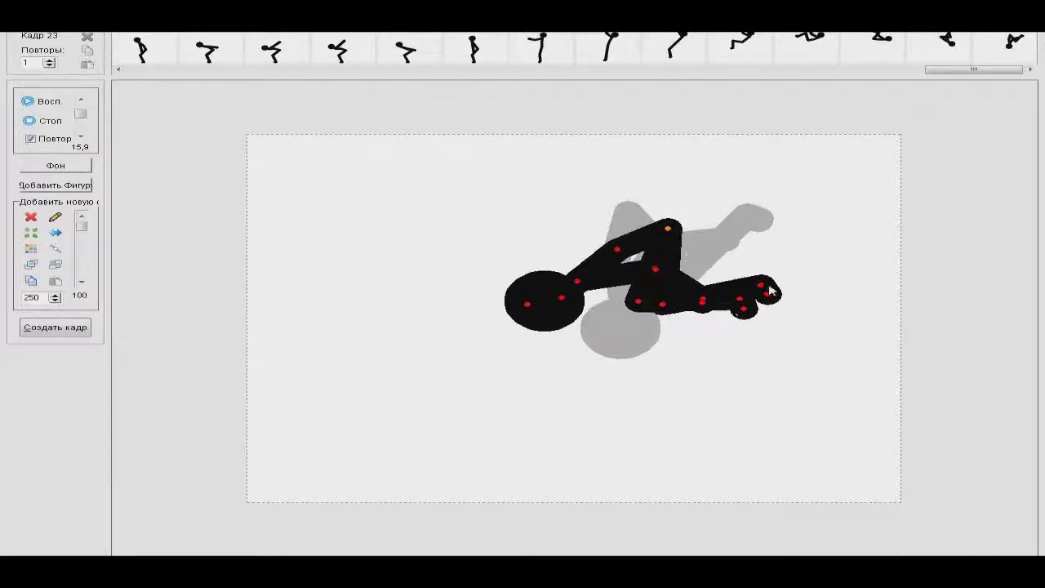
left_click_drag(764, 286, 764, 319)
left_click_drag(654, 309, 774, 317)
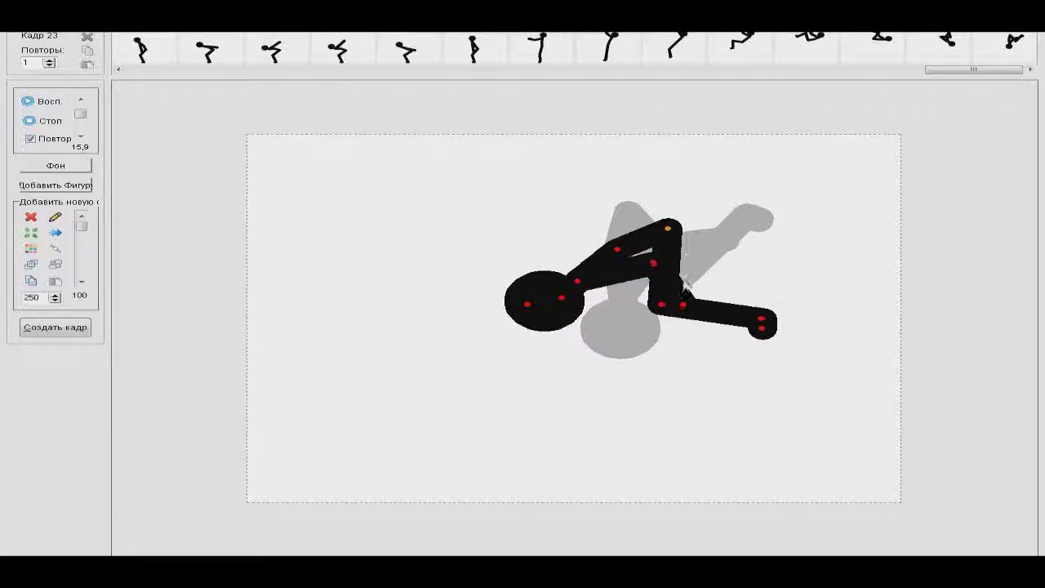
left_click_drag(669, 231, 694, 263)
key("space")
key("ctrl+z")
In frame 24, angle the shins downward, lower the hips, fold the forearms under the chest, add the frame, and preview the animation.
left_click_drag(769, 323, 743, 359)
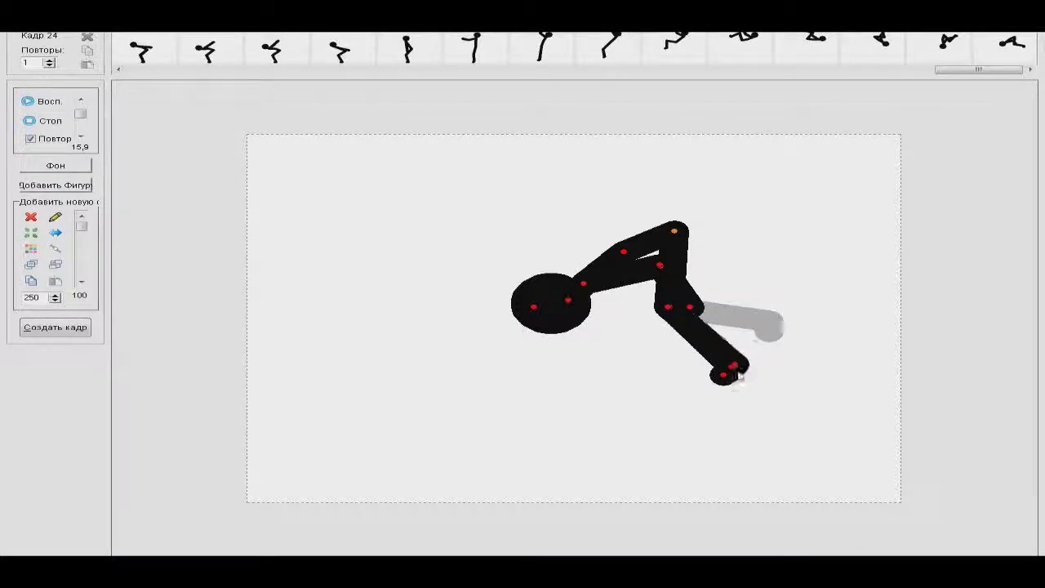
left_click_drag(621, 256, 675, 306)
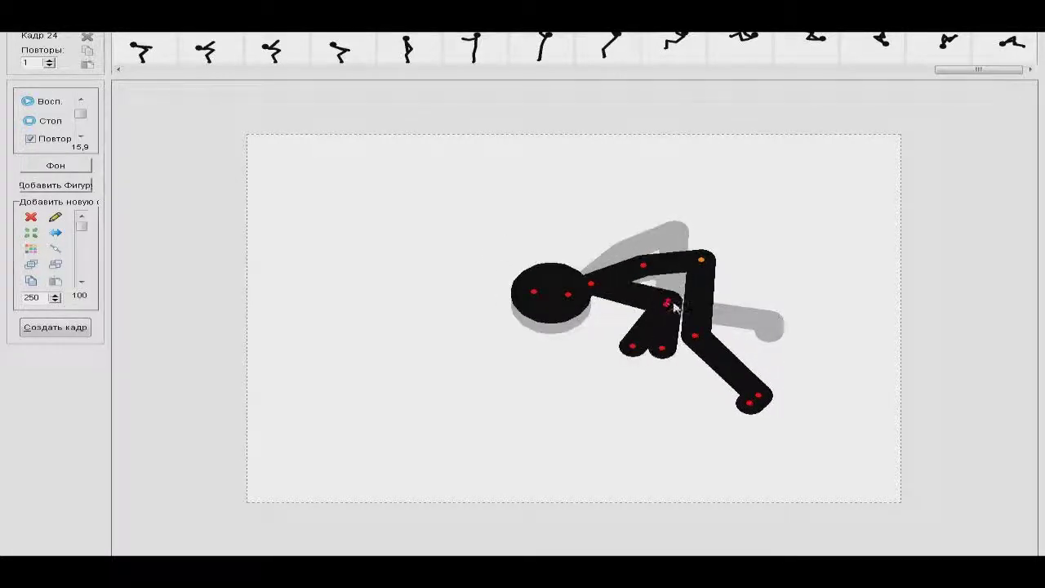
left_click_drag(656, 353, 632, 348)
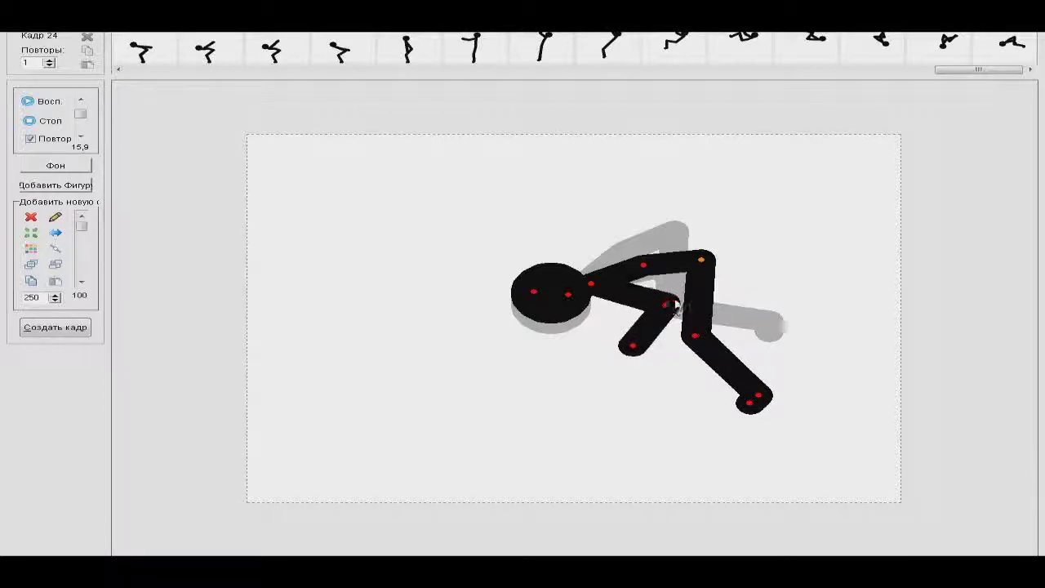
key("space")
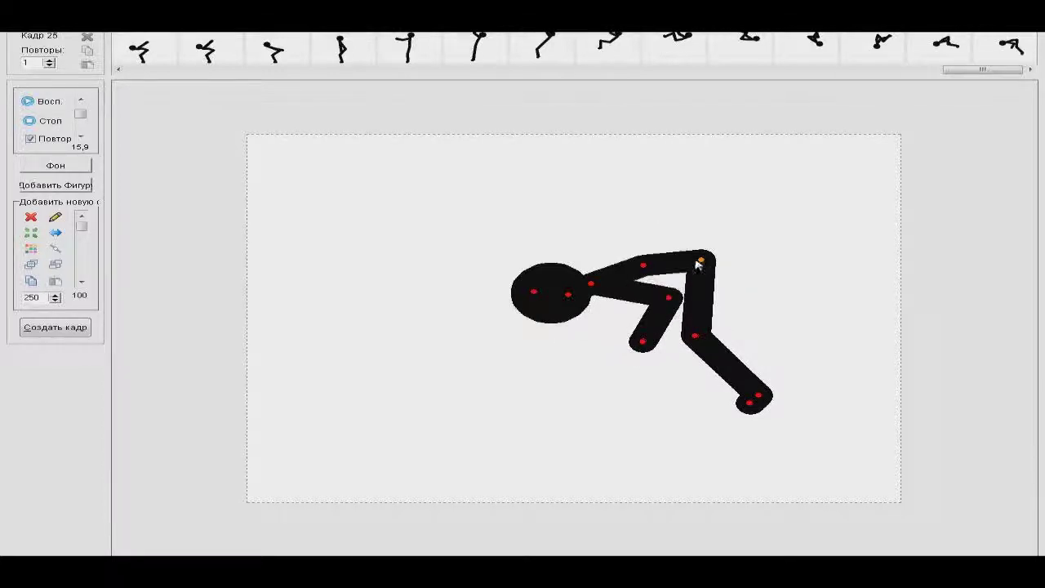
left_click(41, 101)
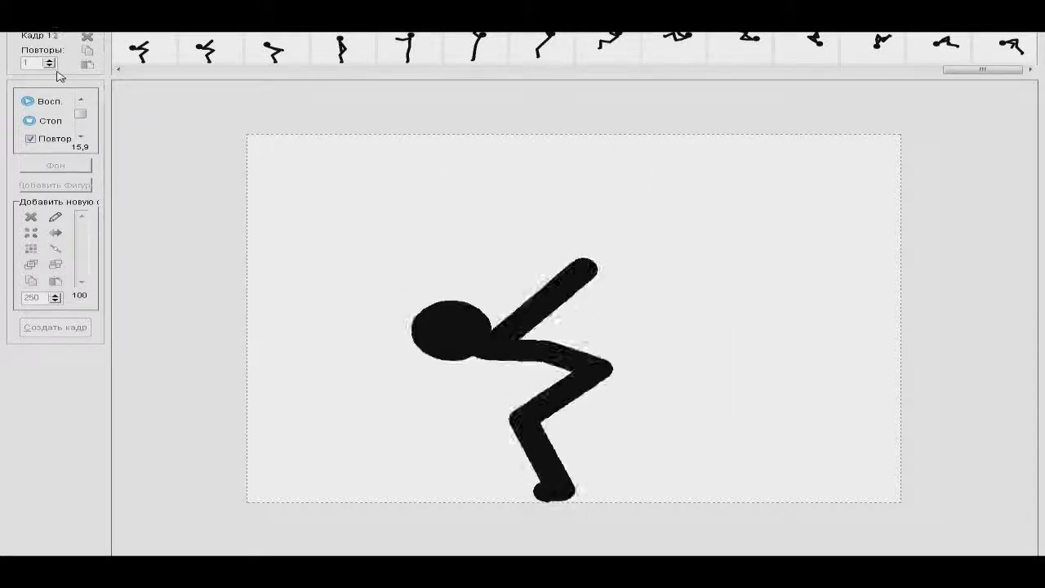
left_click(31, 121)
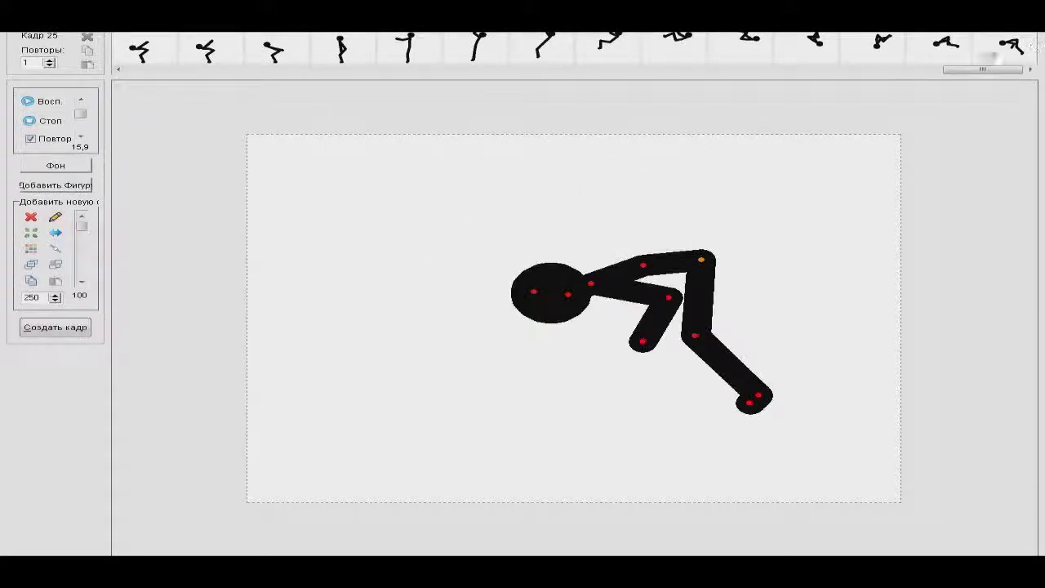
In frame 25, lower the figure and straighten both overlapping legs downward toward the ground.
left_click(984, 54)
left_click_drag(701, 260, 713, 273)
left_click_drag(771, 410, 702, 428)
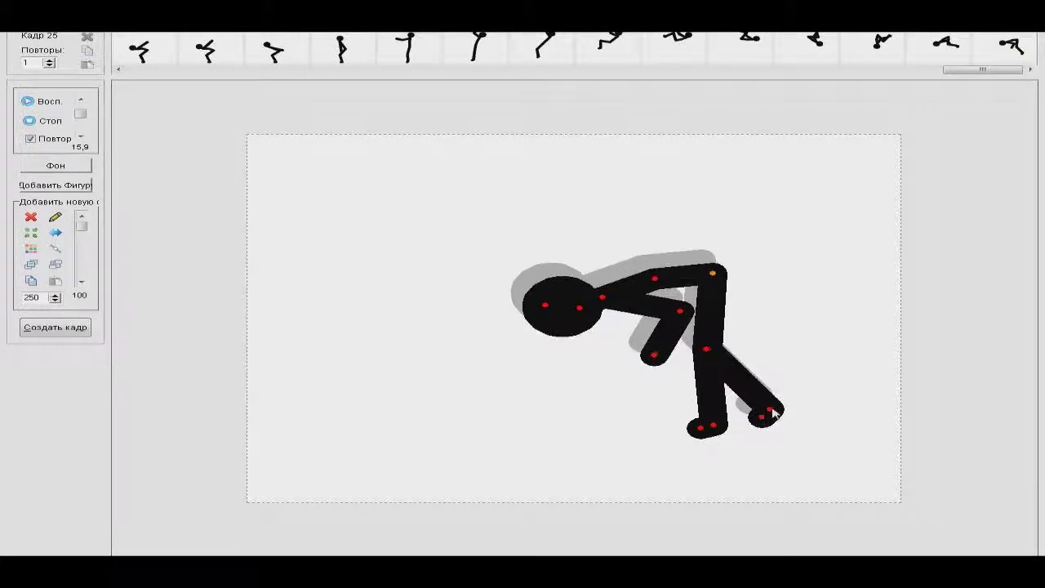
left_click_drag(772, 414, 715, 437)
left_click_drag(707, 356, 725, 355)
Level frame 25's torso, swing both bent arms forward with the forearms under the head, and add the frame.
mouse_move(652, 281)
left_mouse_down()
mouse_move(659, 305)
mouse_move(649, 283)
left_mouse_up()
left_click_drag(674, 326, 662, 334)
left_click_drag(673, 327, 648, 348)
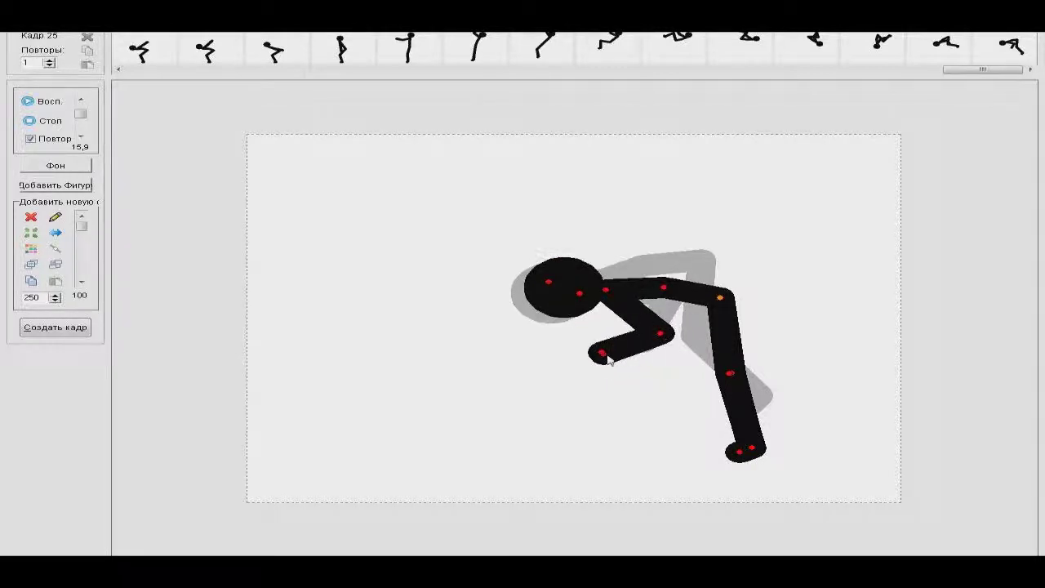
left_click_drag(719, 296, 719, 298)
key("space")
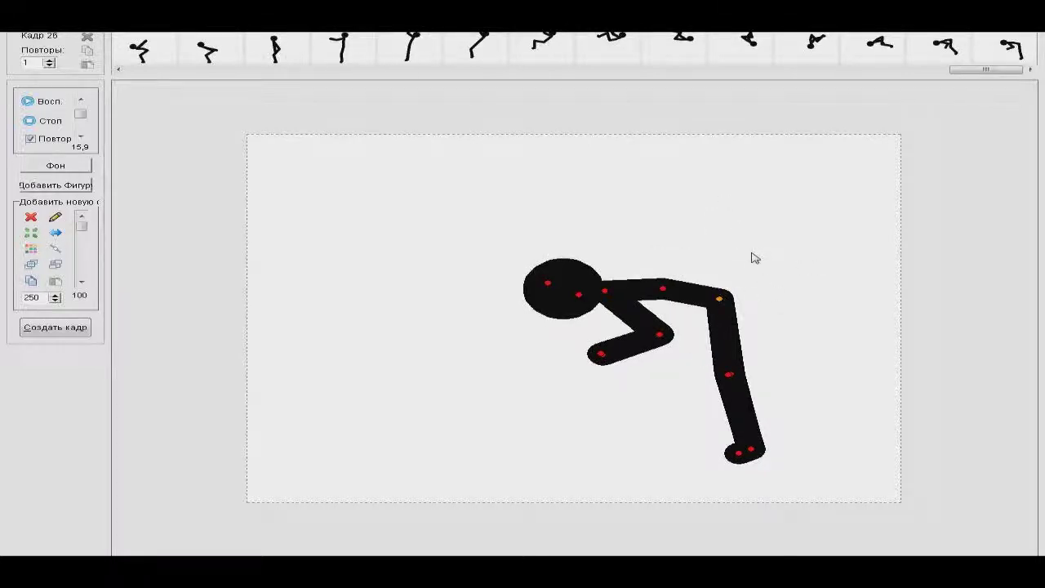
In frame 26, drop the figure closer to the ground, tilt the torso upward toward the head, level the forearms, and add the frame.
left_click_drag(719, 299, 670, 310)
left_click_drag(729, 401, 736, 413)
left_click_drag(724, 323, 615, 300)
left_click_drag(587, 297, 554, 291)
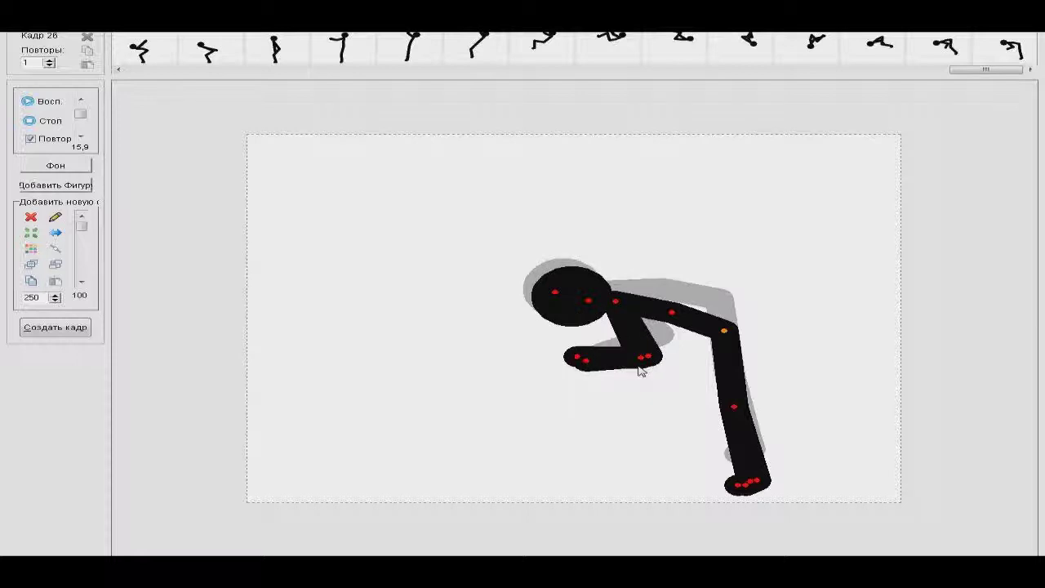
key("Return")
In frame 27, lower the figure to the ground line and bend both legs, bringing the knees forward under the torso.
left_click_drag(724, 331, 728, 343)
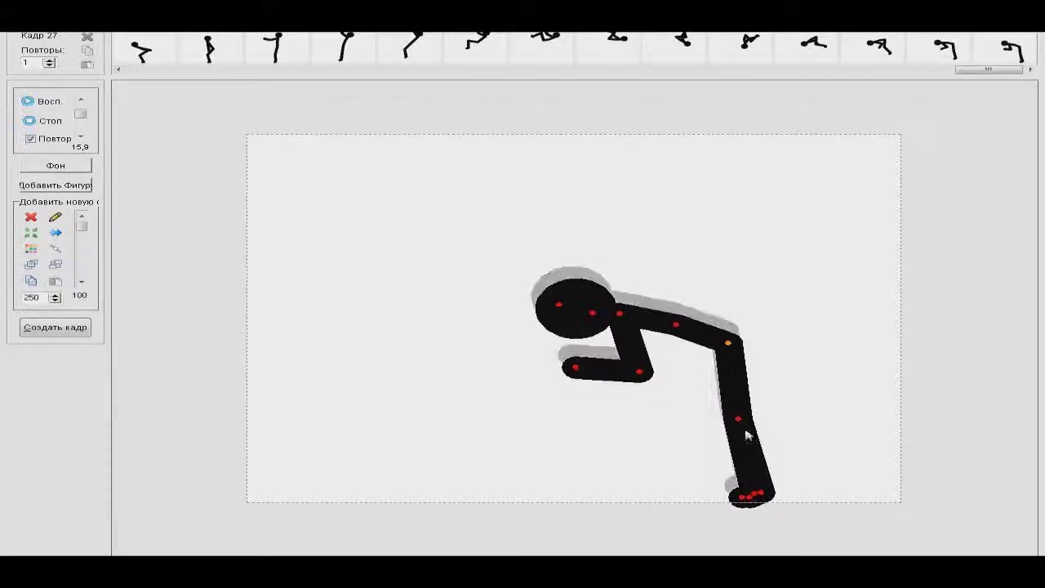
left_click_drag(738, 421, 698, 417)
left_click_drag(680, 491, 710, 494)
left_click_drag(737, 419, 698, 415)
left_click_drag(675, 489, 720, 490)
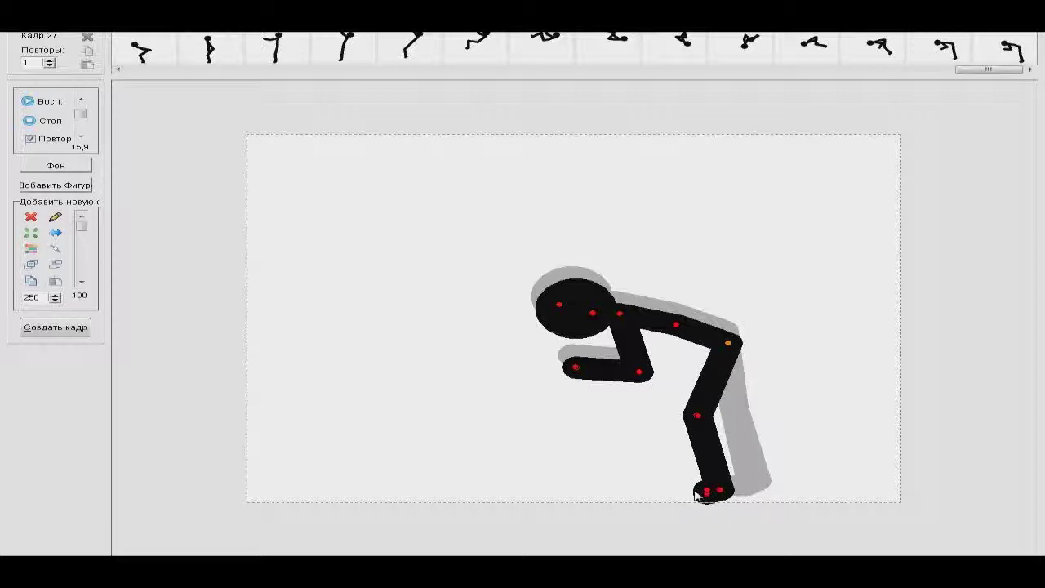
mouse_move(697, 415)
left_mouse_down()
mouse_move(705, 429)
mouse_move(710, 417)
left_mouse_up()
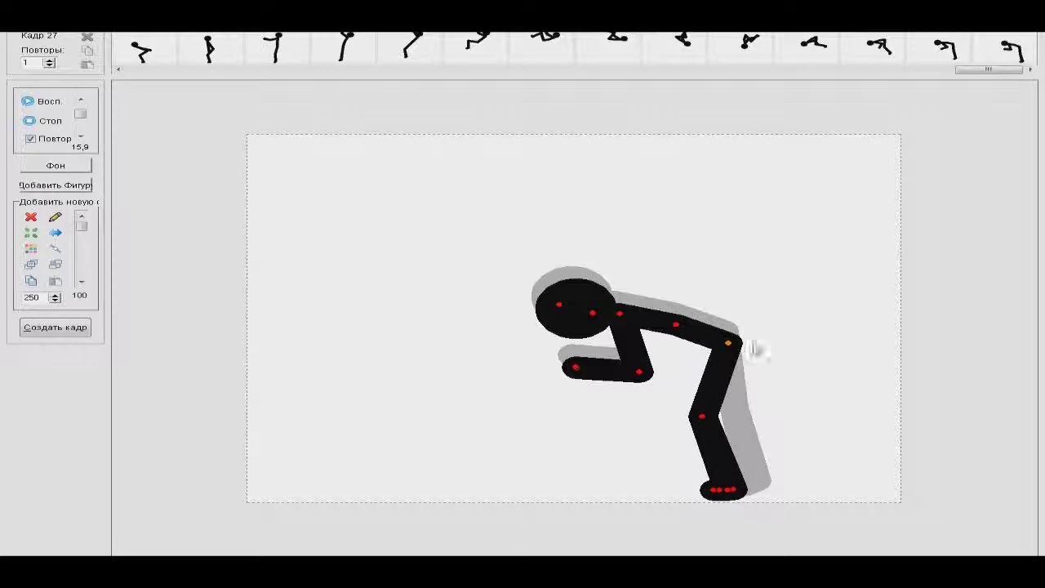
Shift frame 27's figure back over the previous footing, raise the torso and head, angle the forearms upward, and add the frame.
left_click_drag(727, 343, 744, 346)
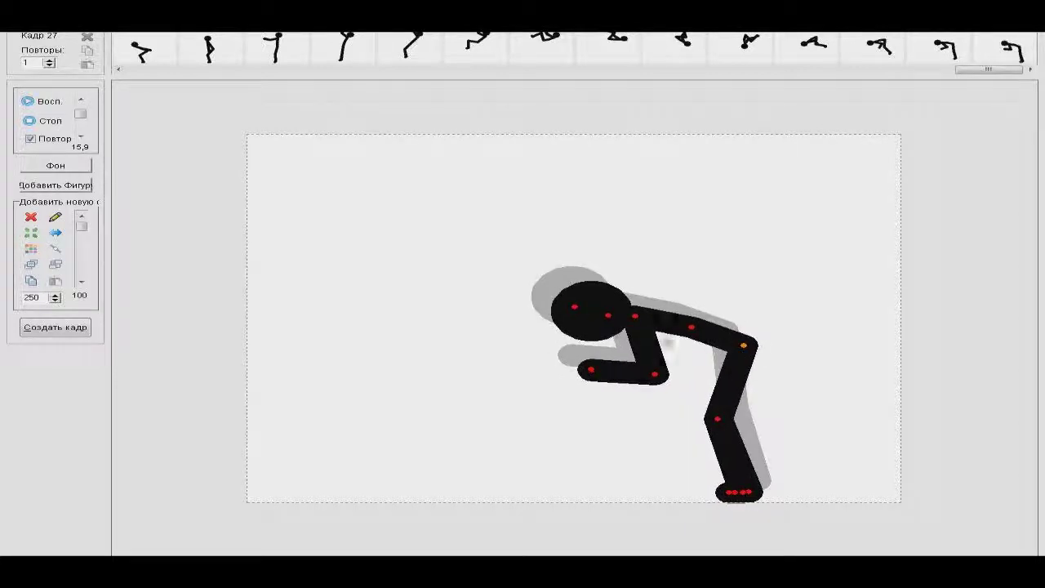
left_click_drag(687, 327, 694, 327)
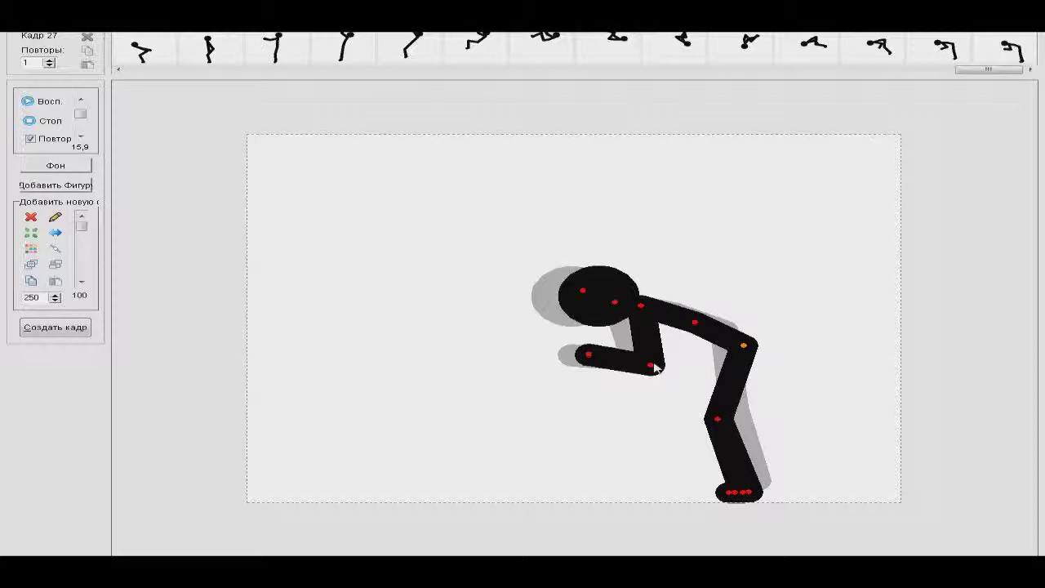
left_click_drag(642, 374, 658, 369)
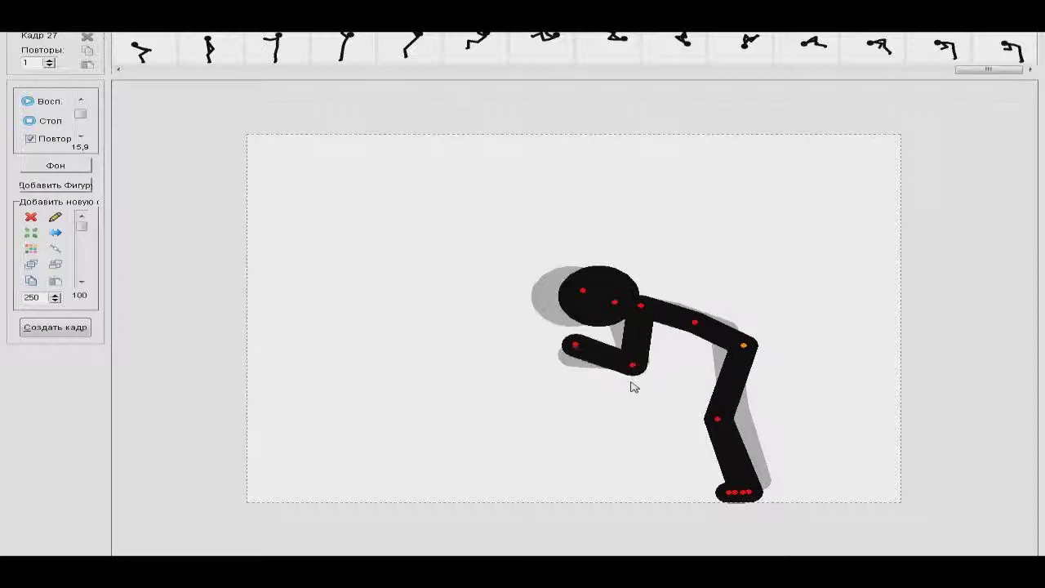
left_click_drag(614, 303, 618, 301)
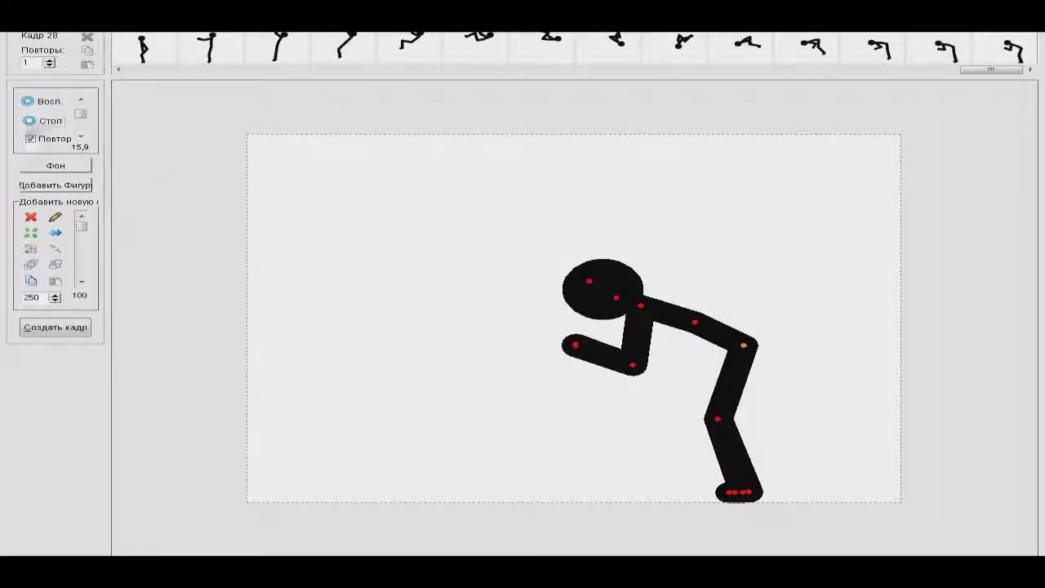
Preview the animation and step back and forth through the rotation and landing frames to check the motion.
left_click(44, 103)
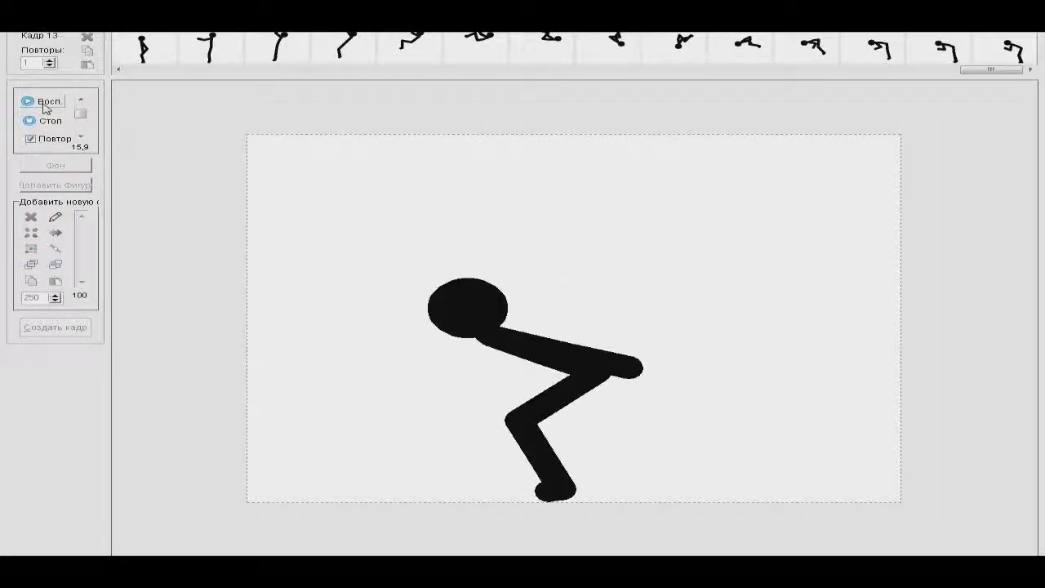
left_click(47, 119)
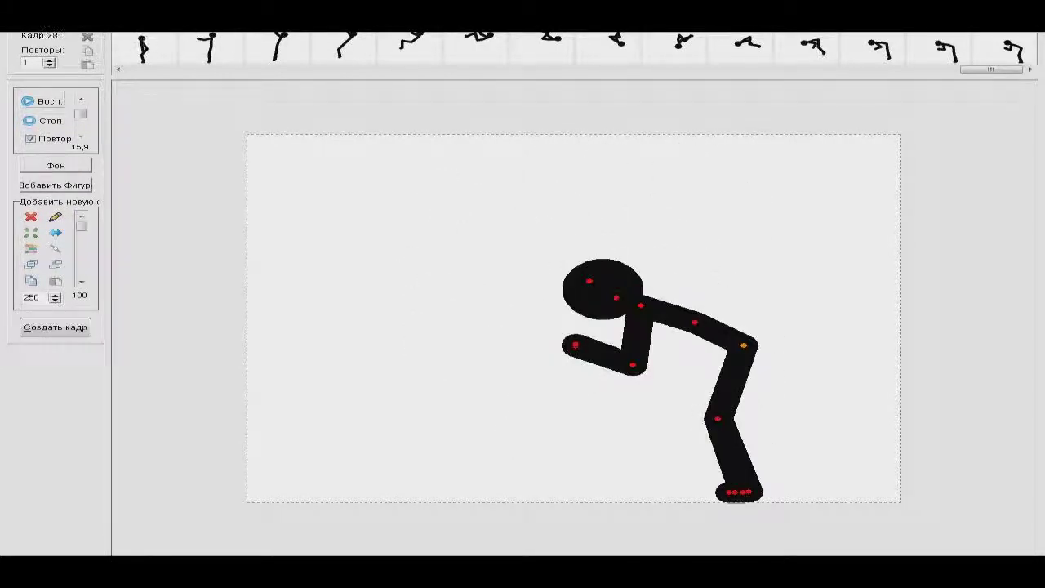
left_click(668, 57)
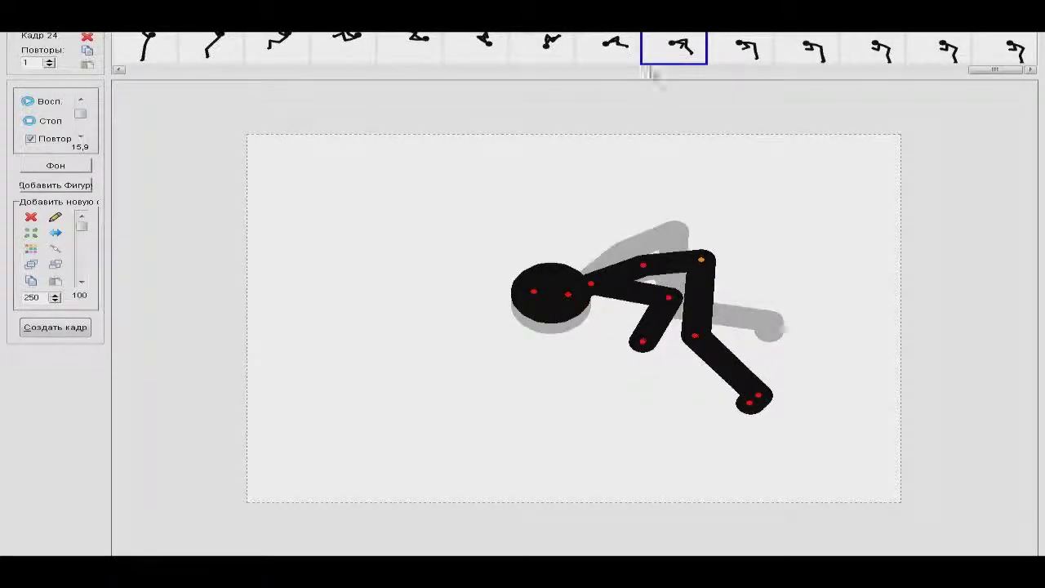
key("Right")
key("Right")
key("Right")
key("Right")
key("Right")
key("Left")
key("Left")
key("Left")
key("Right")
key("Right")
key("Right")
key("Right")
key("Left")
key("Left")
key("Left")
key("Left")
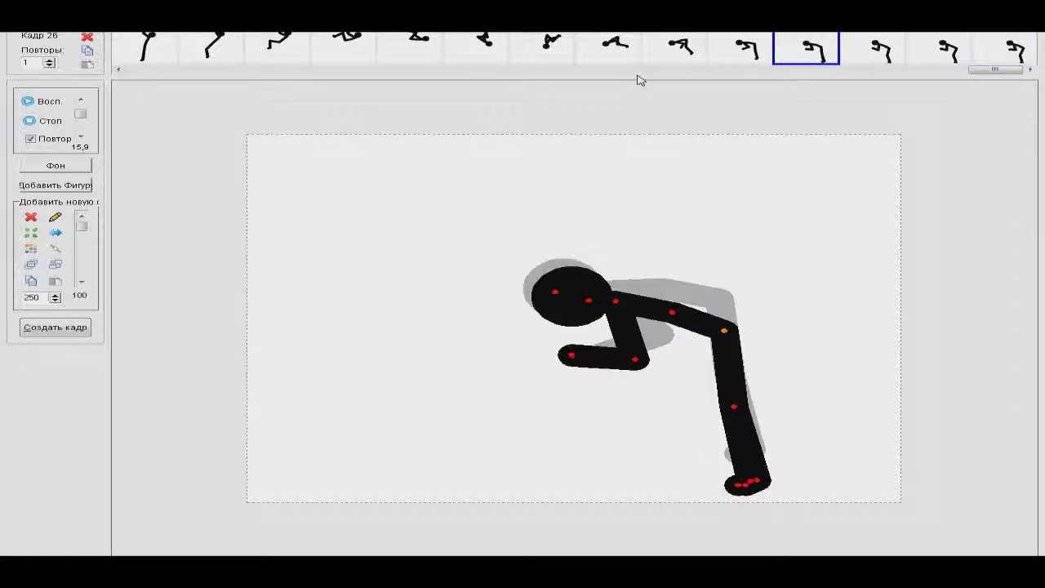
key("Left")
key("Left")
key("Left")
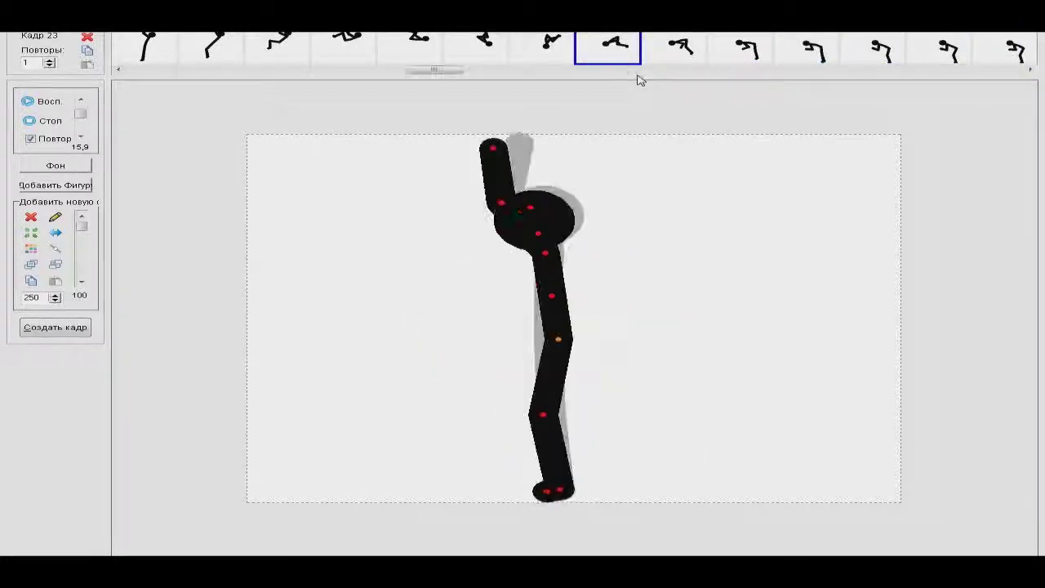